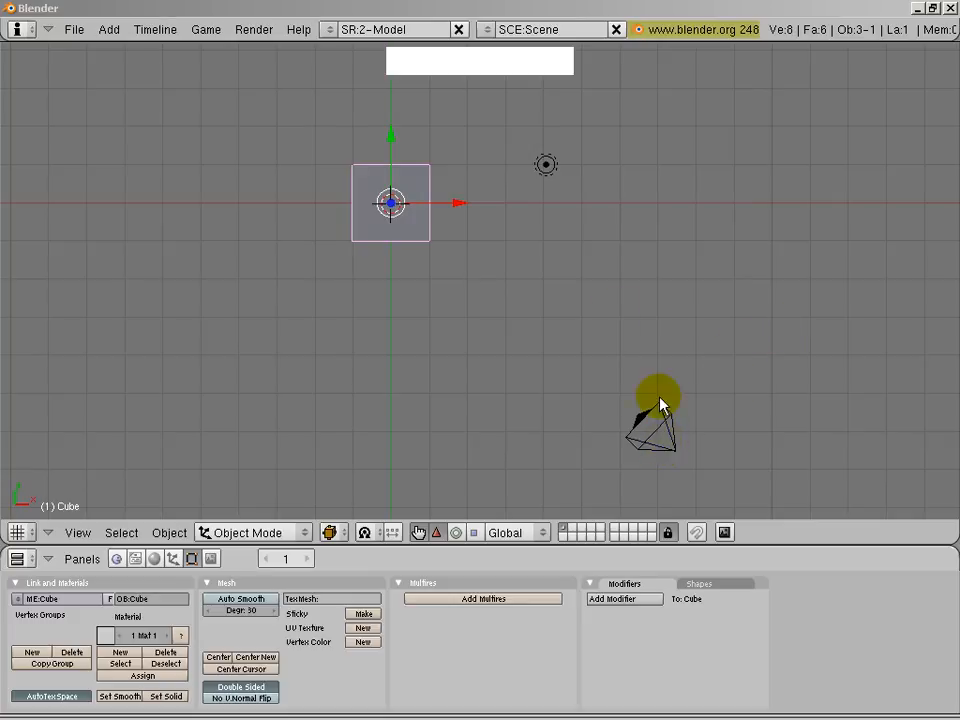
- Place the 3D cursor on the X axis beside the cube, toward the lamp, and add an Empty there
left_click(508, 205)
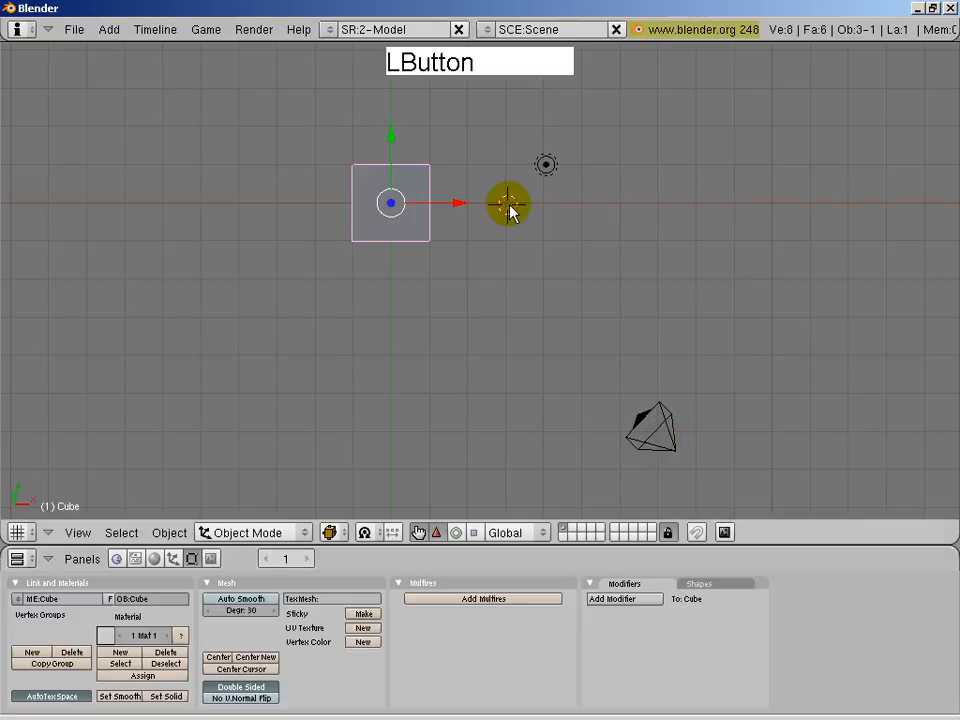
key("space")
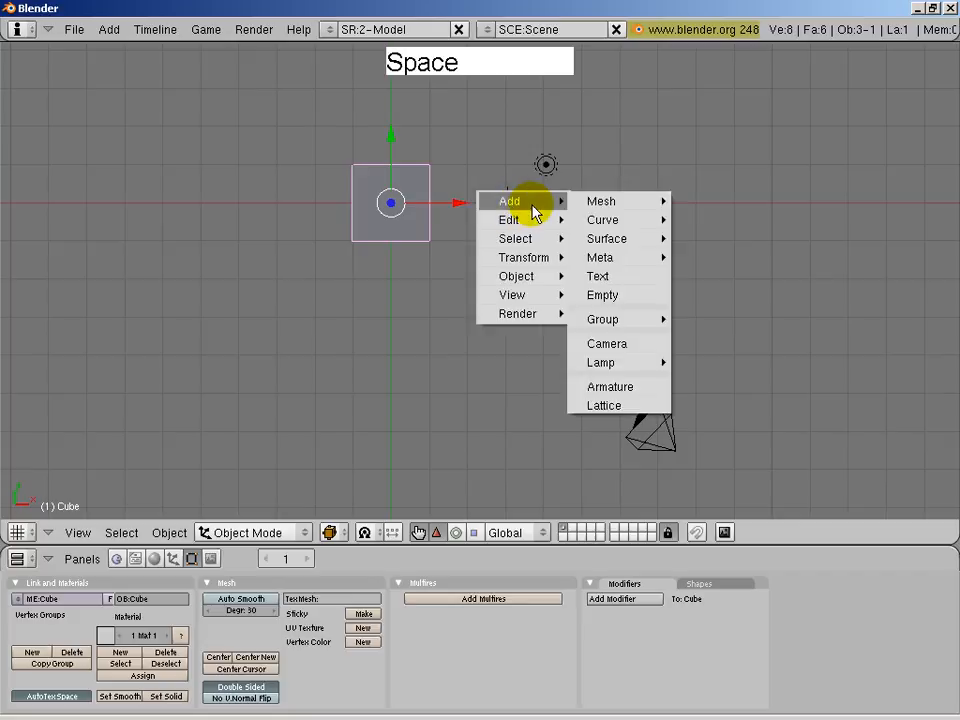
left_click(603, 295)
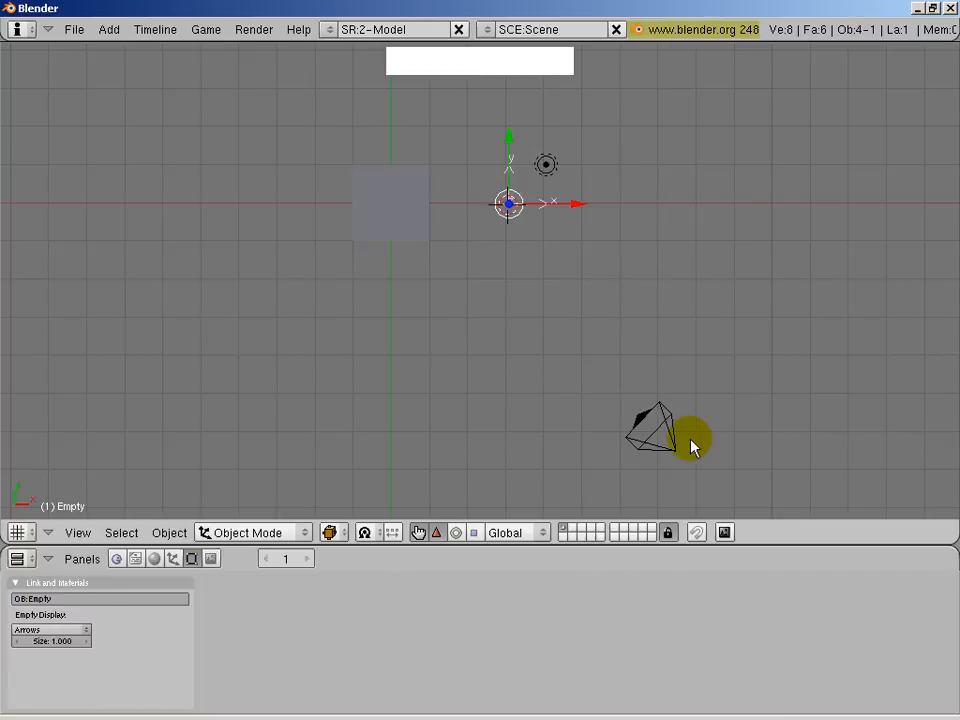
- Add a Track To constraint to the camera, enlarging the buttons area and its panels for readability
right_click(672, 462)
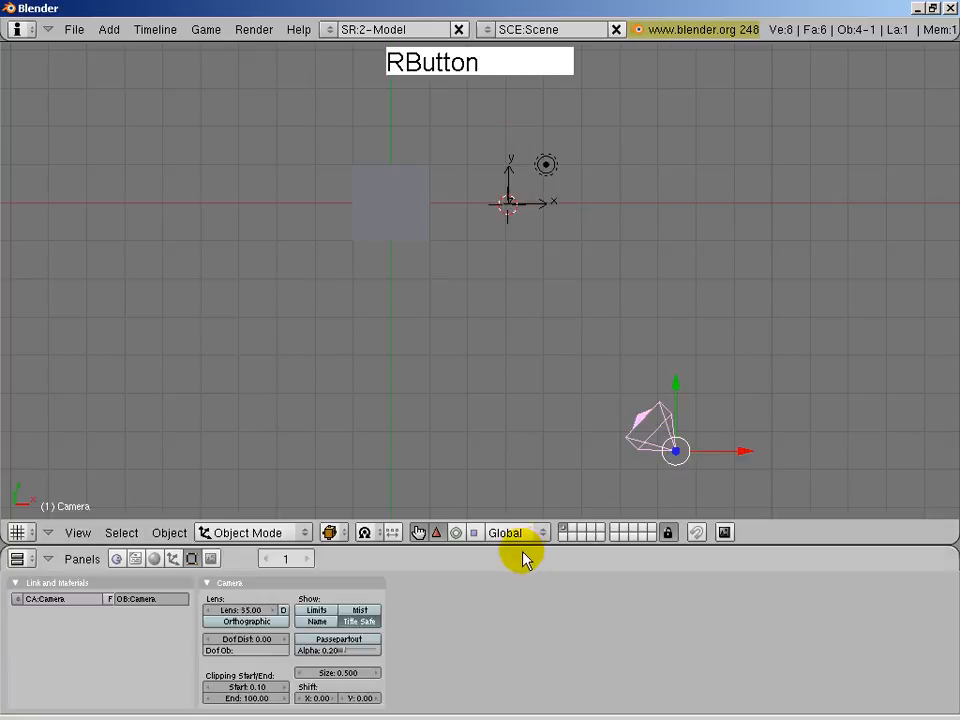
left_click_drag(524, 543, 550, 424)
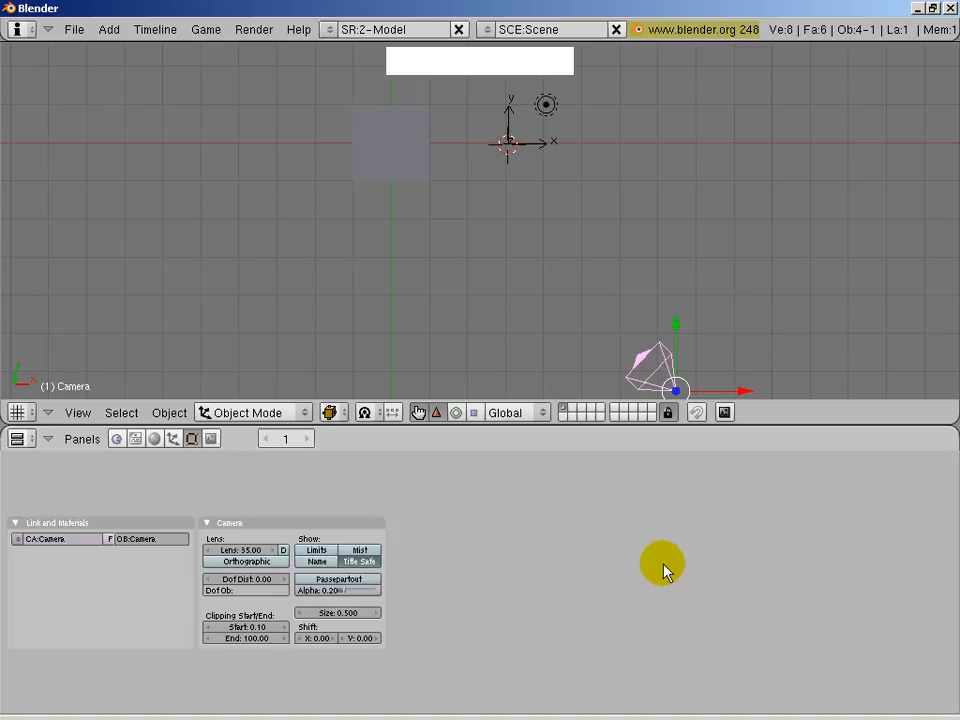
key("KP_Add")
key("KP_Add")
middle_click_drag(531, 600, 765, 589)
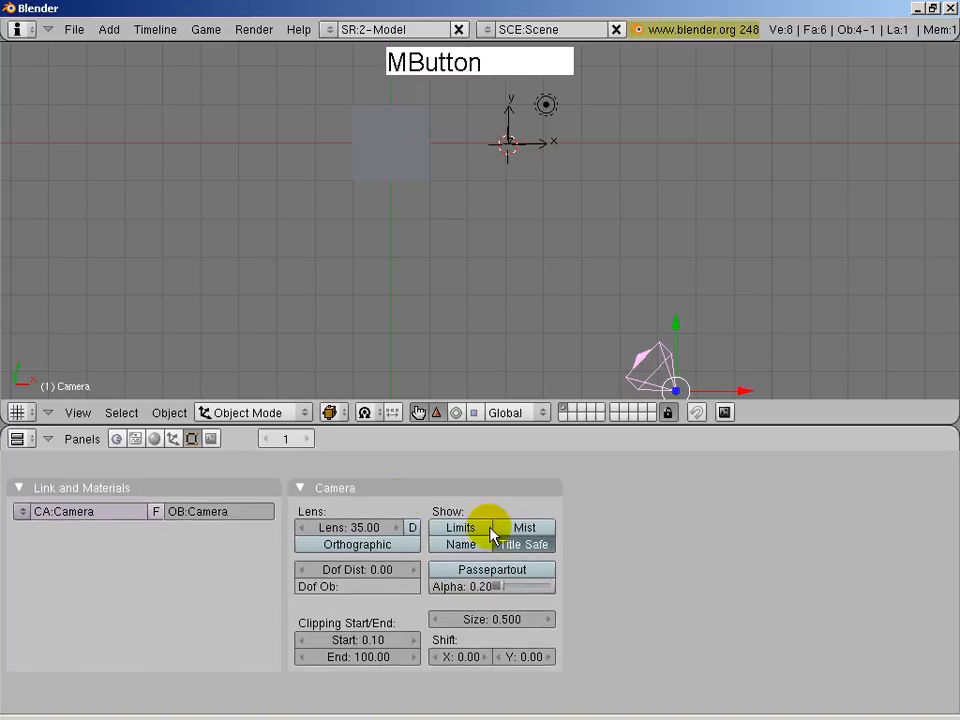
left_click(173, 447)
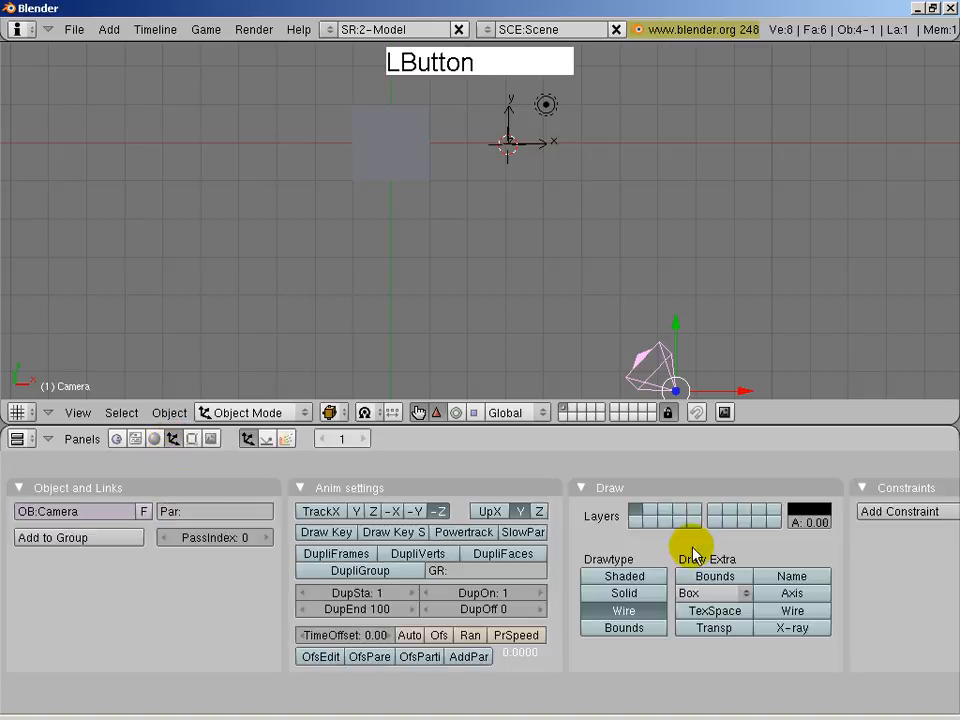
middle_click_drag(754, 538, 440, 526)
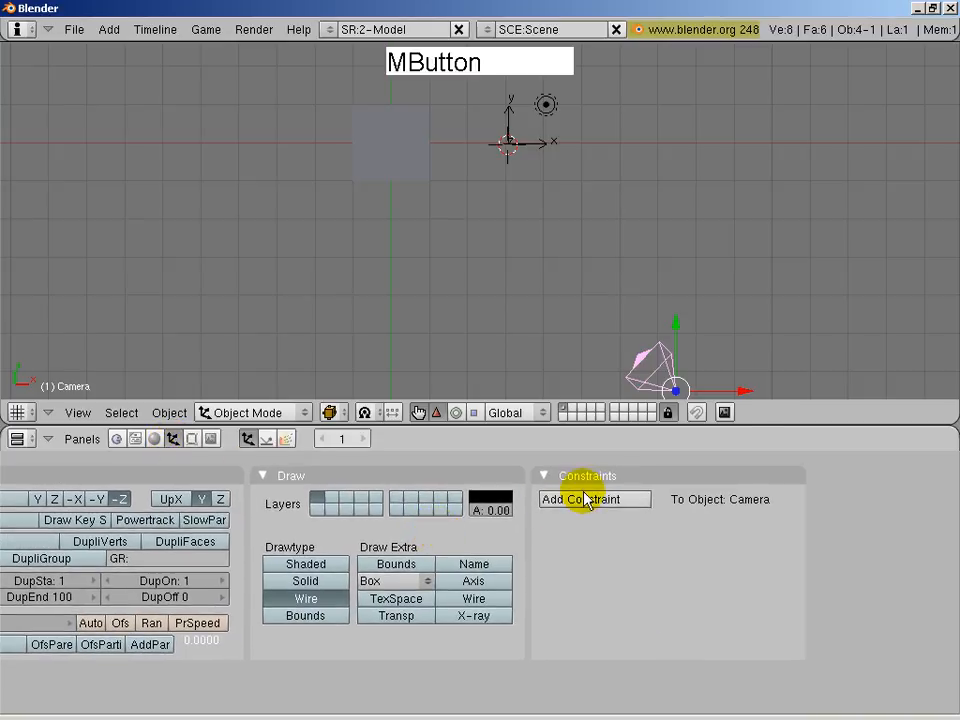
left_click(579, 503)
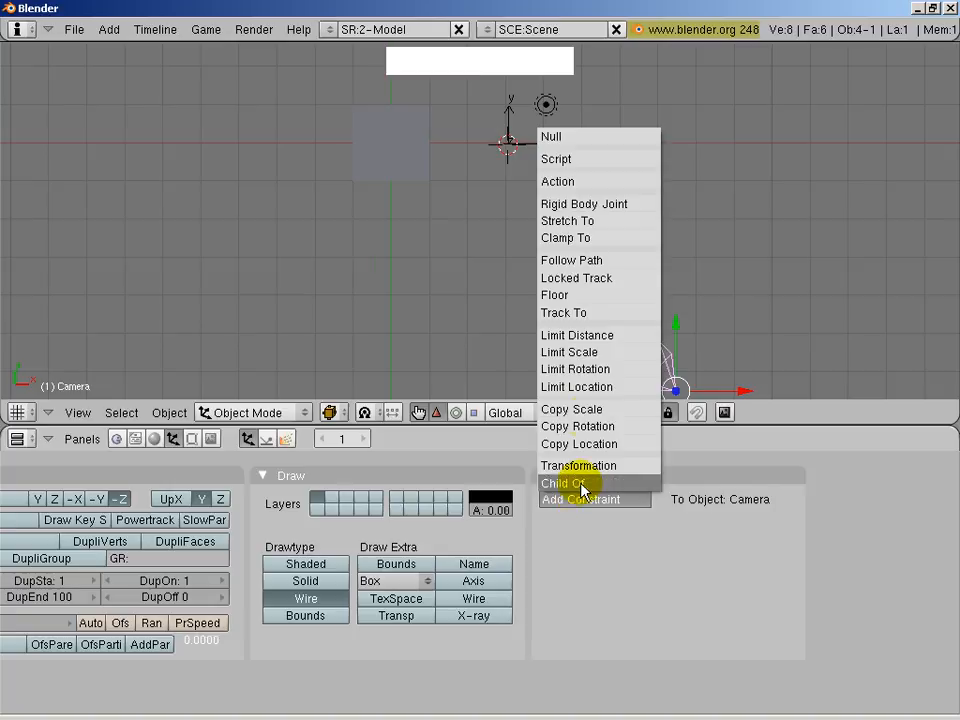
left_click(594, 314)
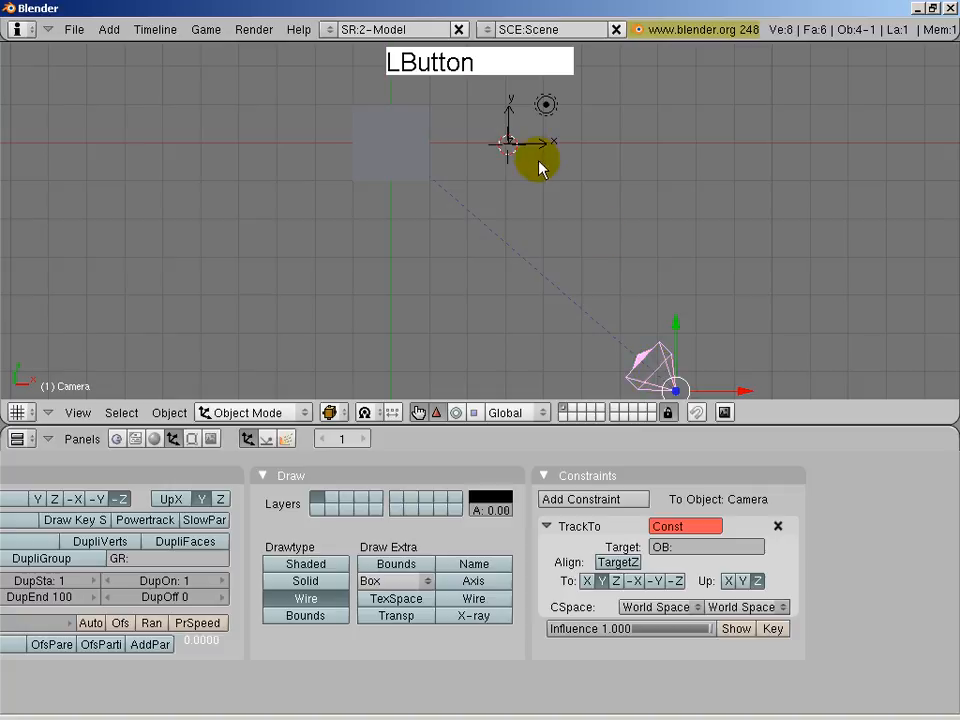
- Set the Track To constraint's target object to Empty and give the 3D view its larger area back
left_click(694, 550)
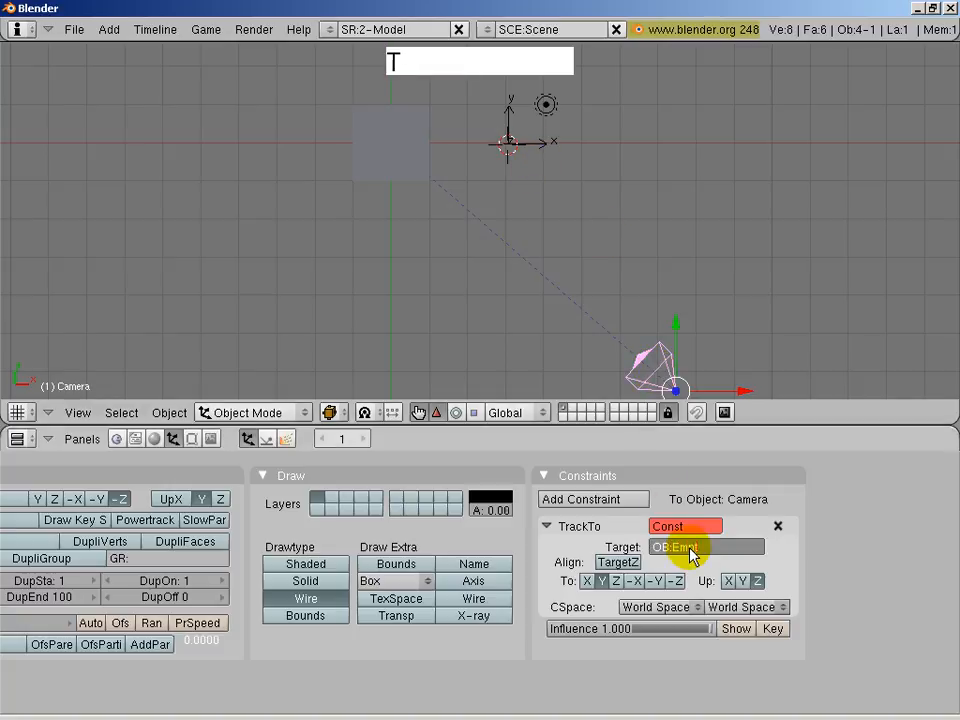
left_click(878, 555)
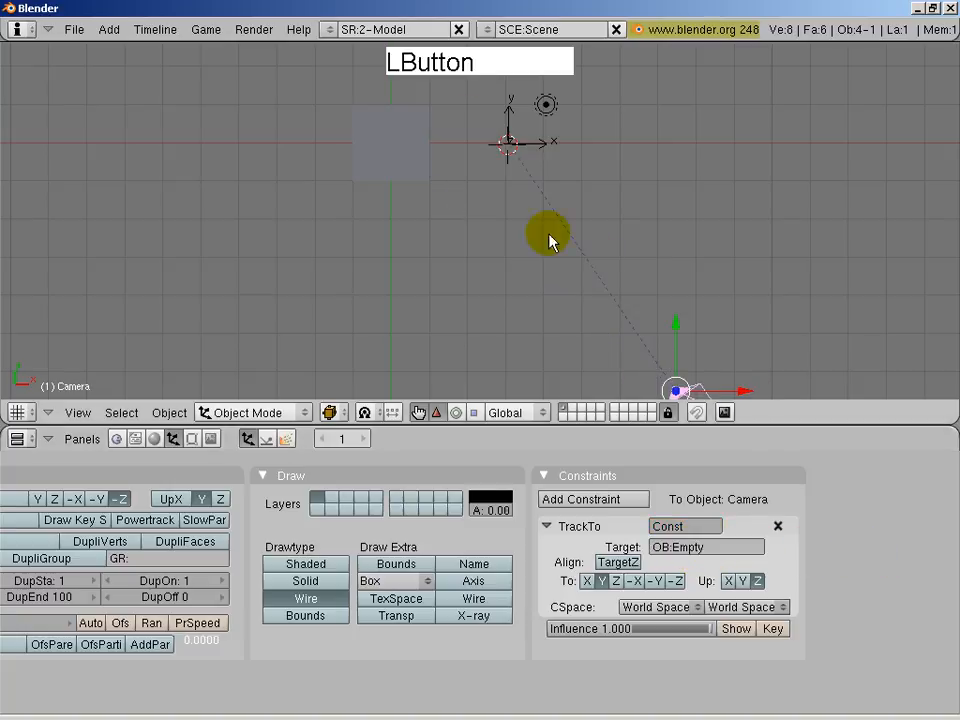
left_click_drag(585, 428, 585, 552)
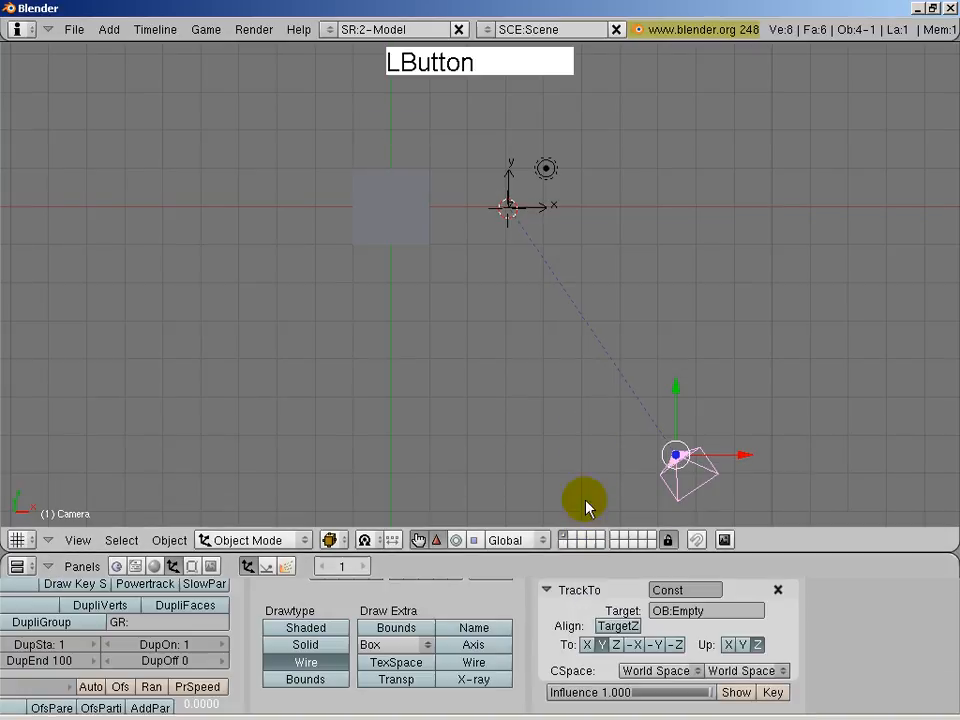
- Reselect the camera and set the transform orientation to Local so its own axes can be inspected
right_click(530, 207)
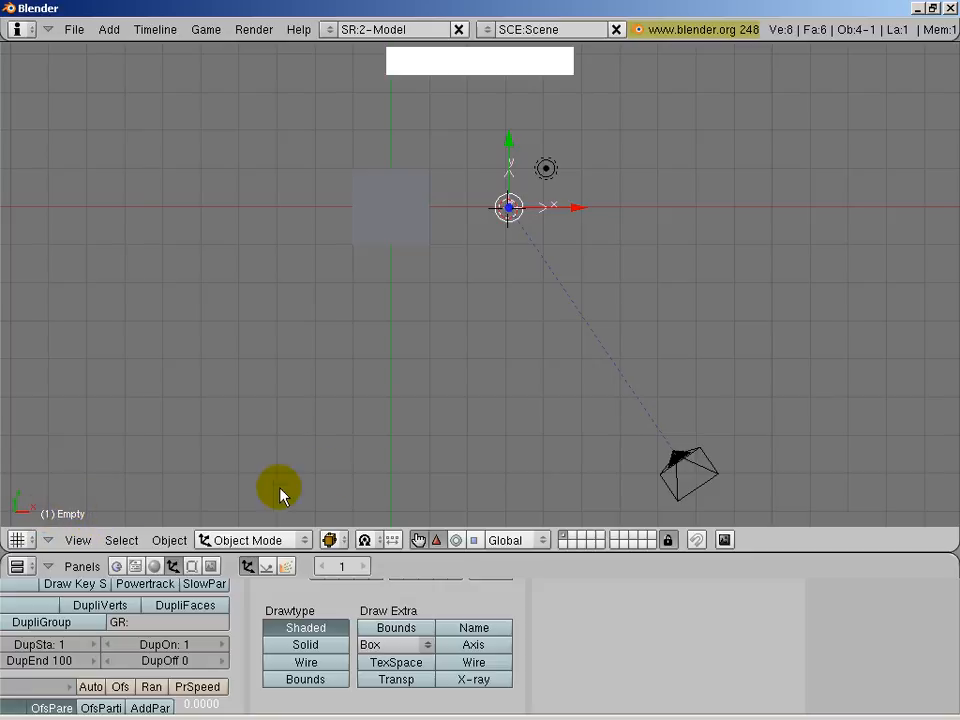
right_click(680, 495)
left_click_drag(671, 551, 690, 500)
middle_click_drag(744, 399, 688, 319, "shift")
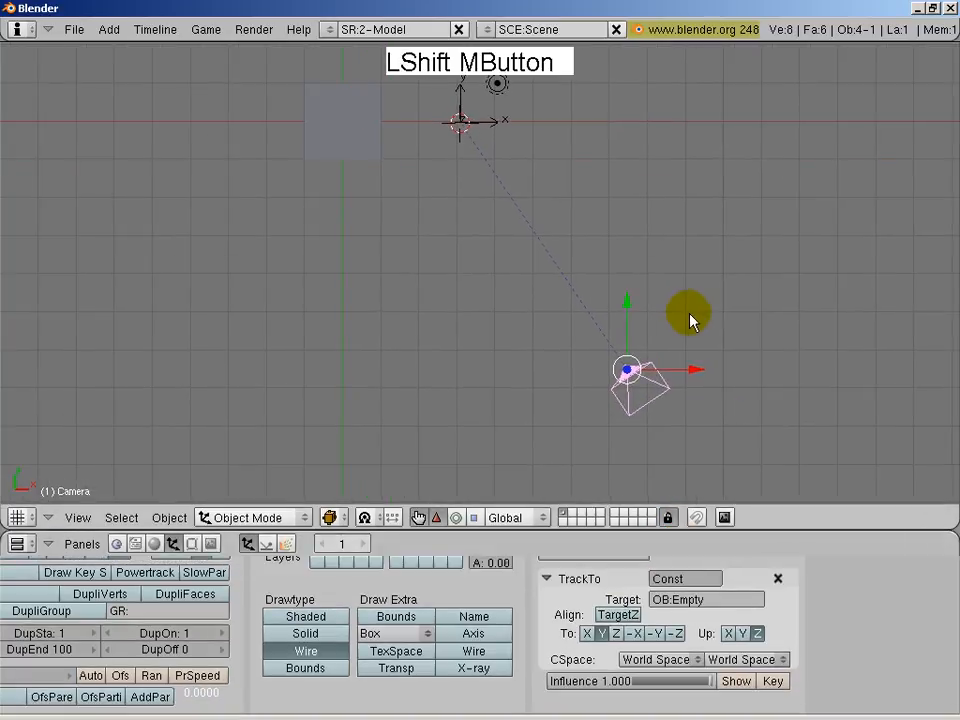
middle_click_drag(647, 437, 612, 395)
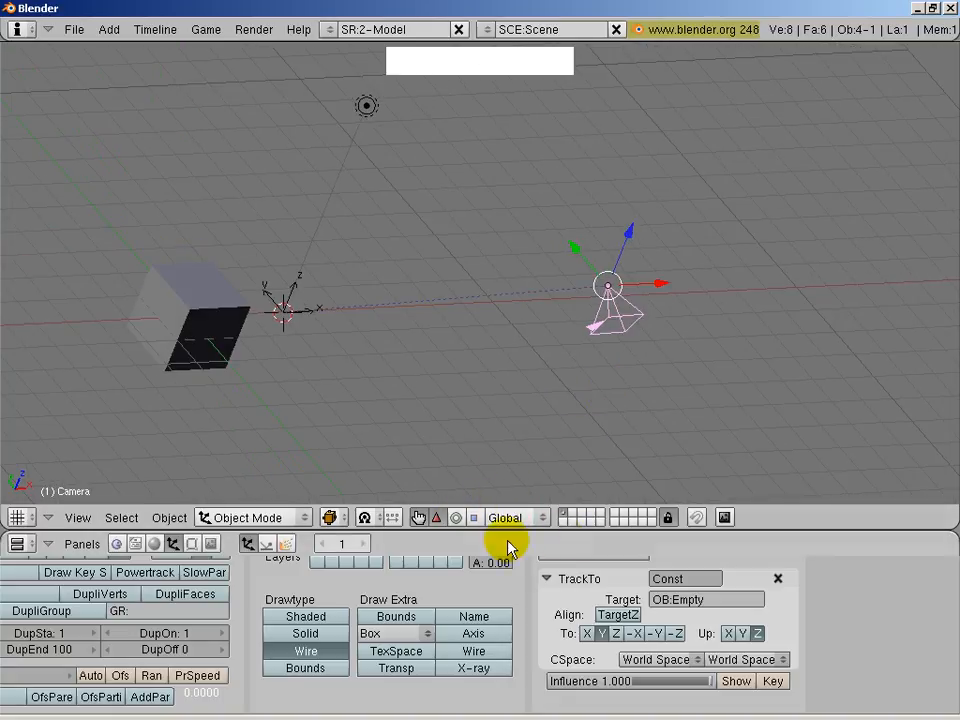
left_click(538, 518)
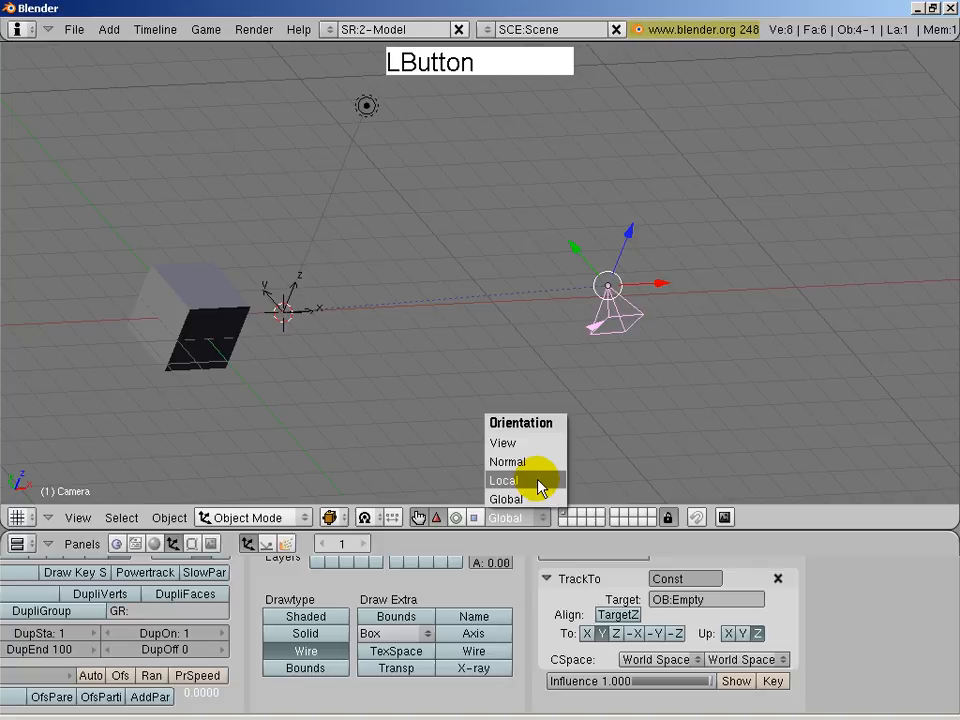
left_click(538, 486)
middle_click_drag(540, 486, 585, 360)
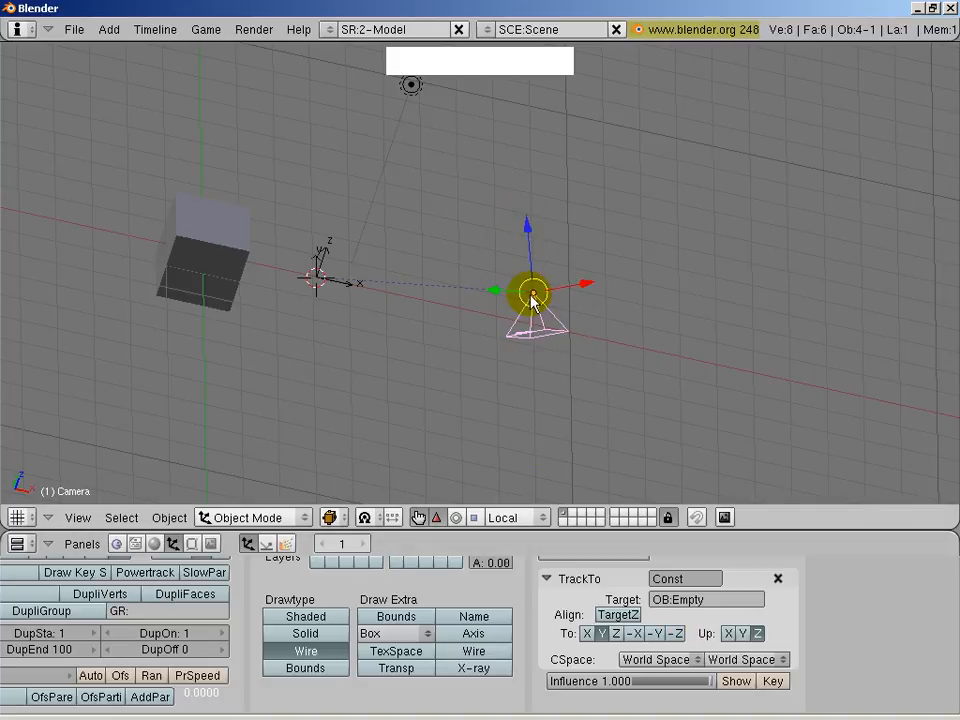
- Set the camera's Track To constraint to point along -Z with Y as the up axis
left_click(676, 633)
middle_click_drag(630, 475, 581, 444)
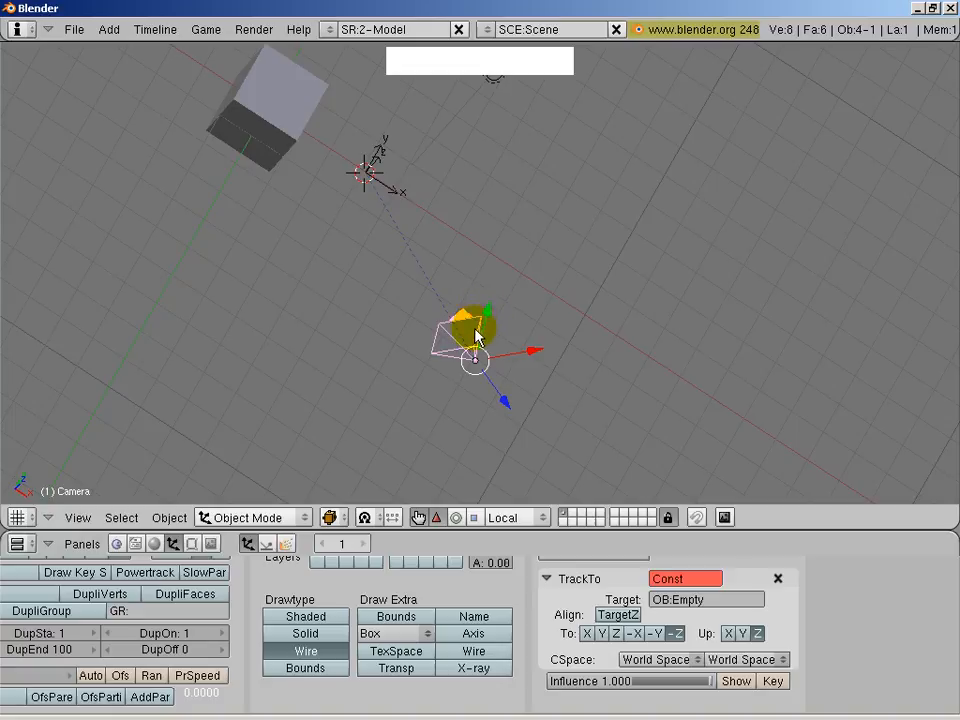
left_click(743, 633)
middle_click_drag(624, 395, 703, 356)
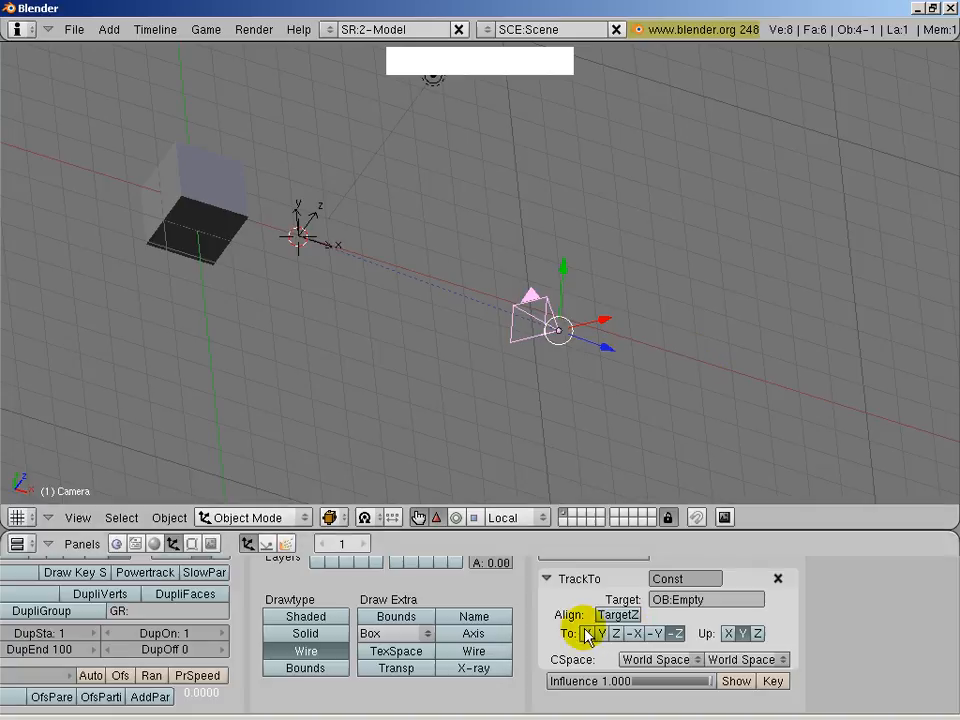
middle_click_drag(583, 339, 650, 380)
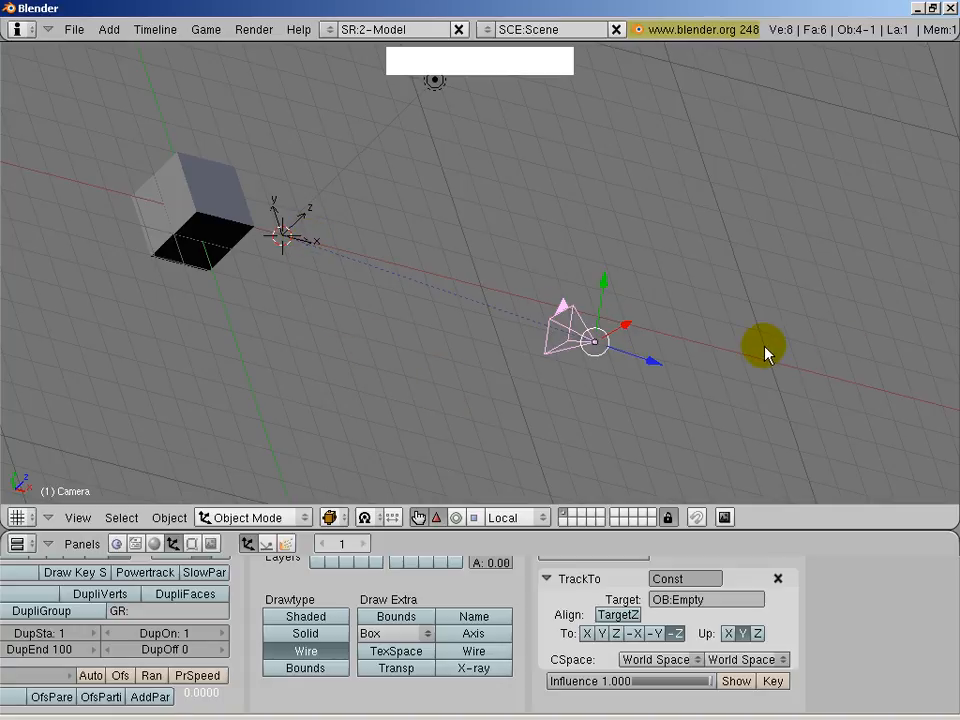
- Test the tracking by moving the camera around the Empty in top and perspective views, cancelling each move
key("KP_7")
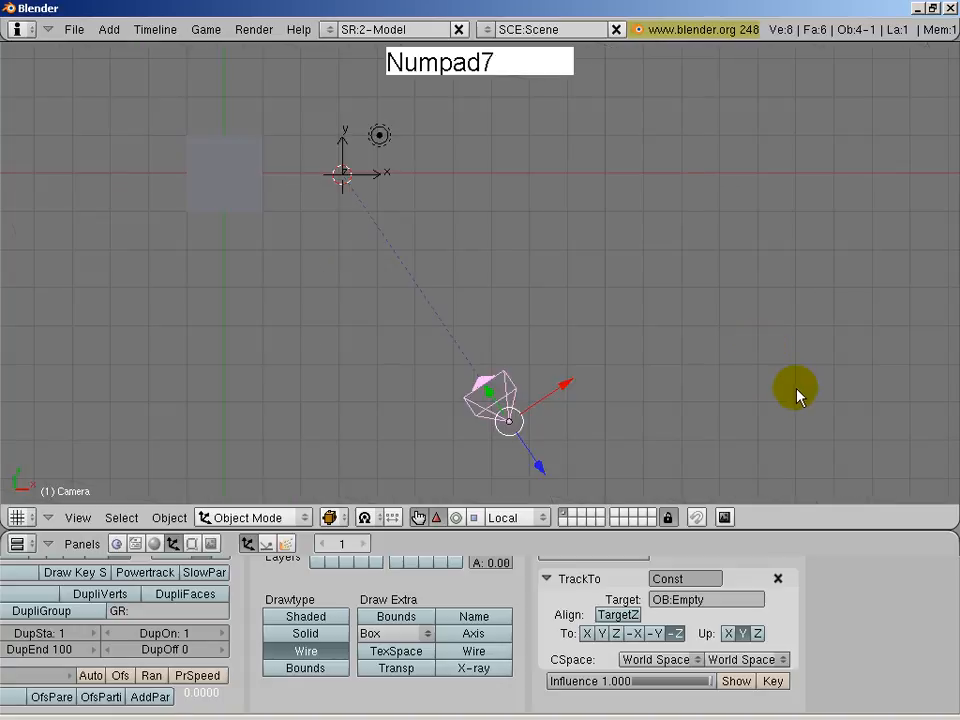
key("g")
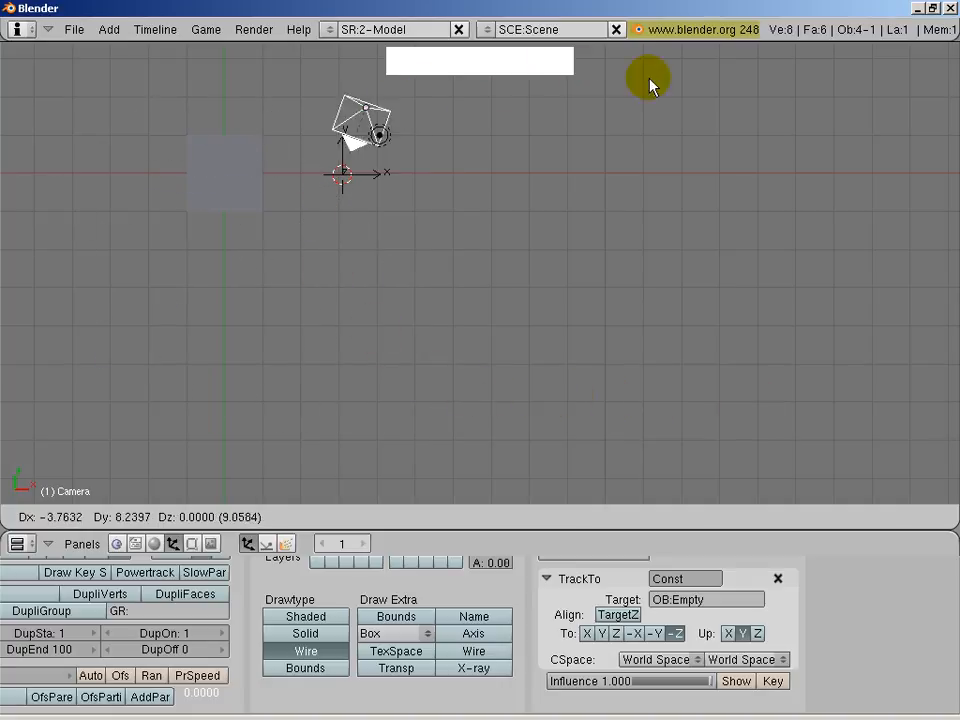
right_click(808, 295)
middle_click_drag(366, 436, 414, 486)
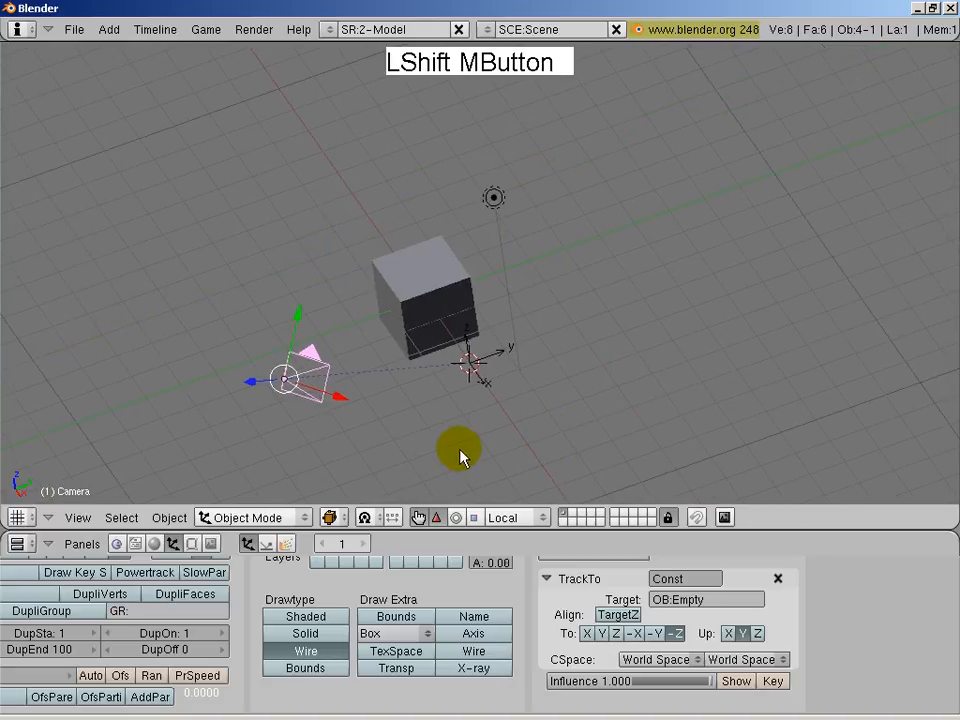
key("g")
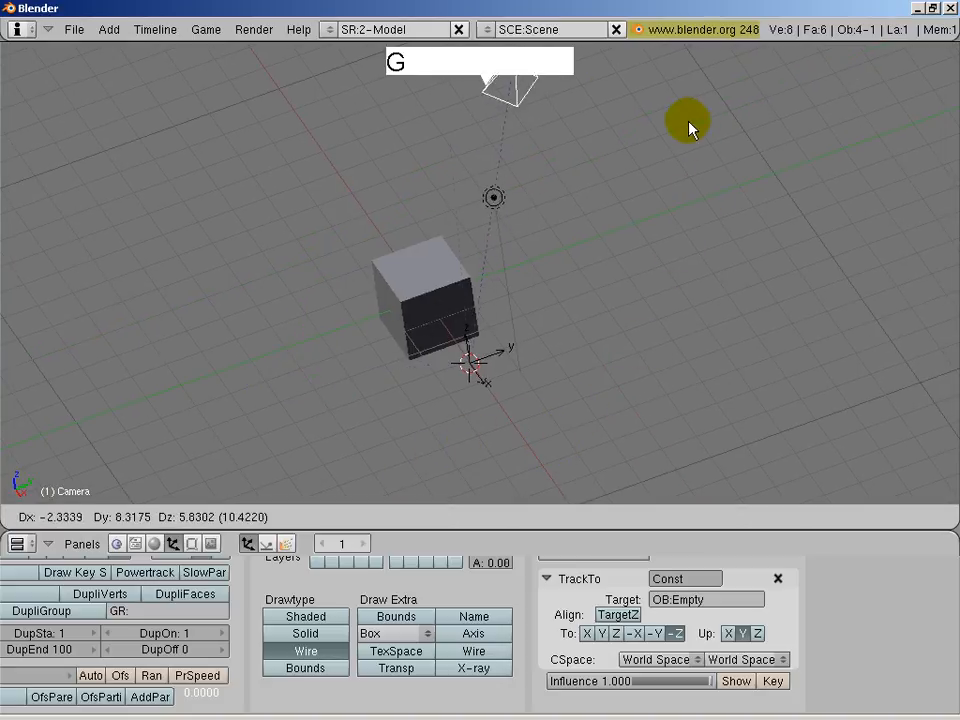
right_click(603, 444)
- Move the Empty onto the cube and reselect the camera to check that it follows its target
middle_click_drag(602, 439, 481, 383)
right_click(413, 303)
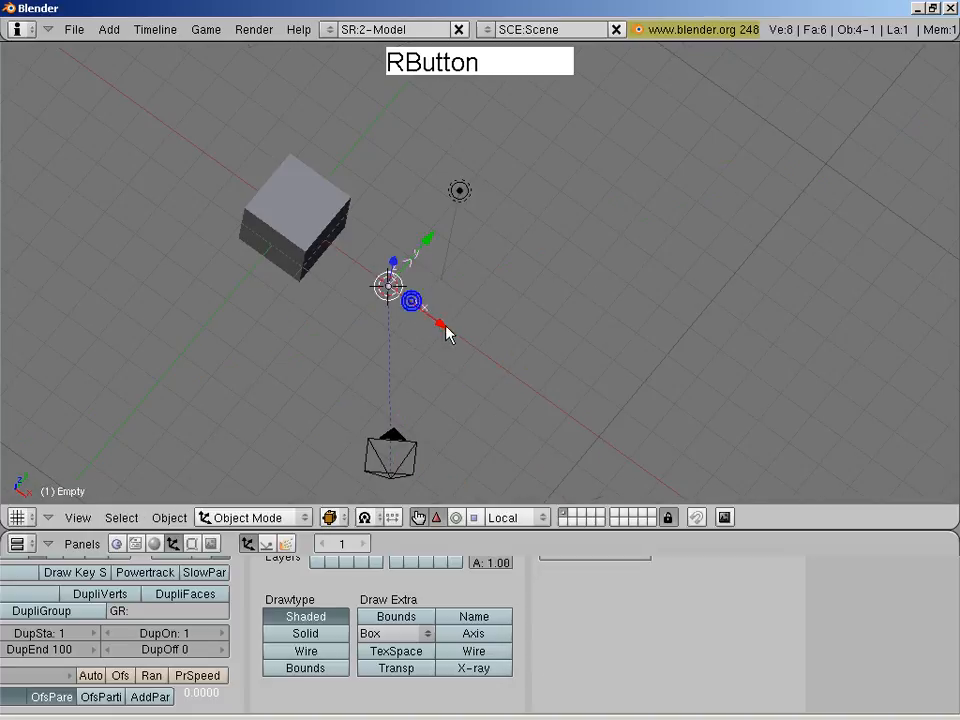
key("g")
left_click(474, 311)
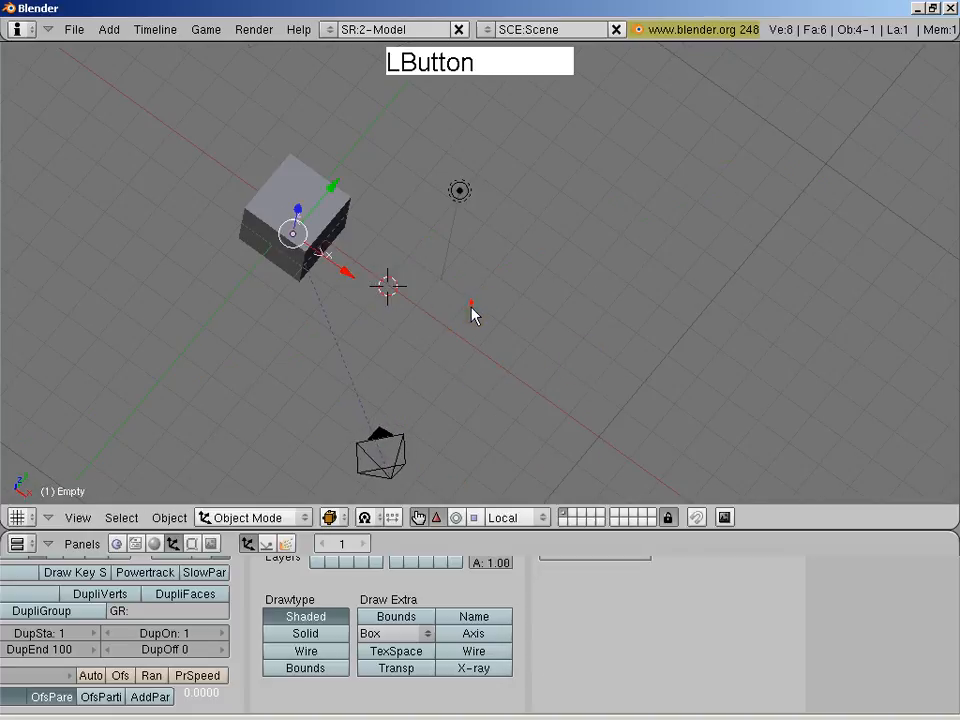
middle_click_drag(472, 304, 370, 444)
right_click(370, 444)
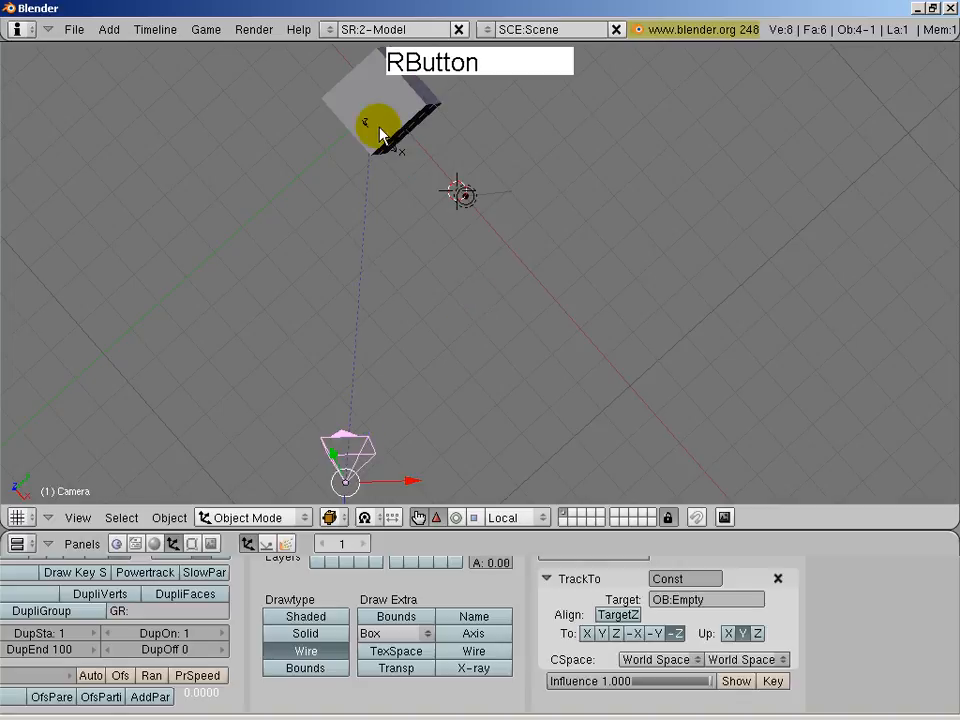
middle_click_drag(446, 291, 482, 227)
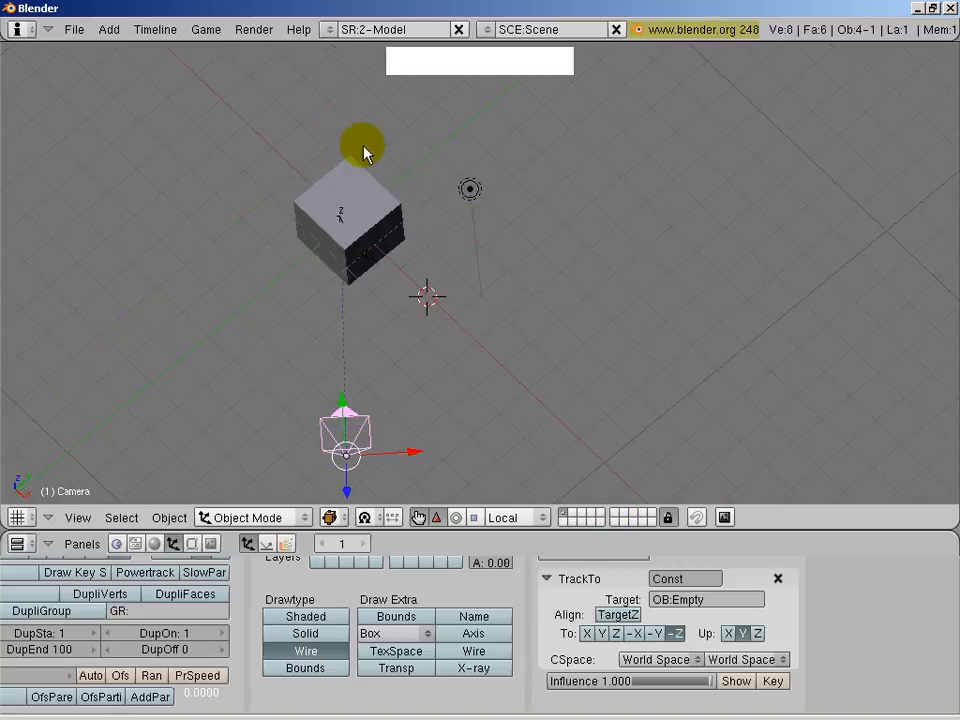
- Switch to the 1-Animation screen layout and look through the camera in the 3D view
left_click(327, 29)
left_click(332, 65)
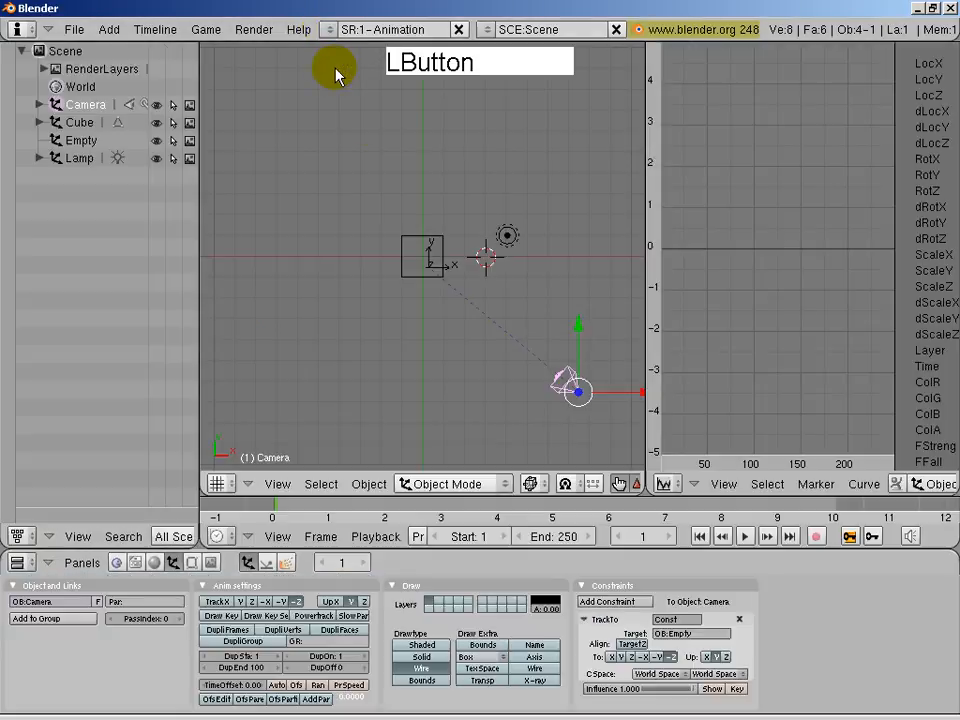
middle_click_drag(517, 302, 527, 328, "shift")
key("KP_0")
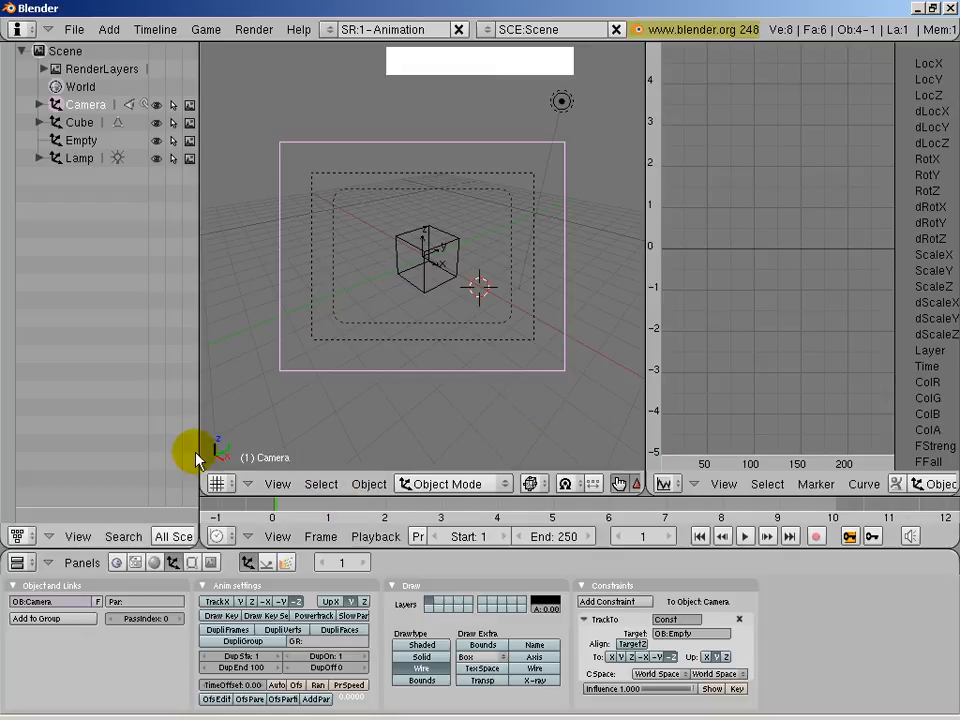
- Widen the 3D view and split it into side-by-side camera and top views, with the scene framed in the top view
left_click_drag(198, 450, 95, 450)
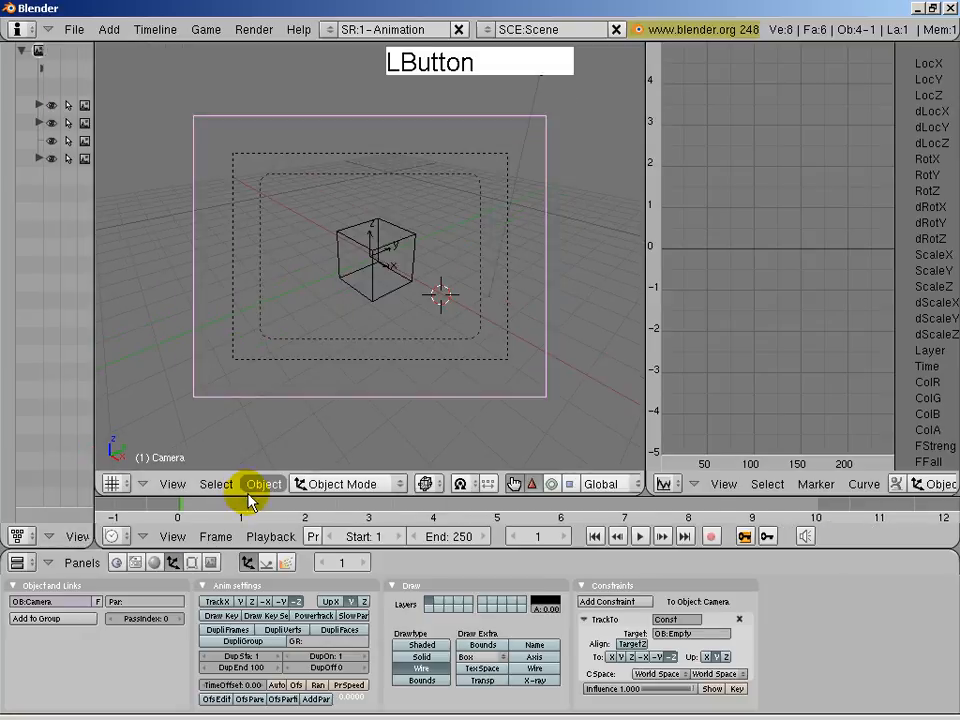
right_click(247, 497)
left_click(247, 497)
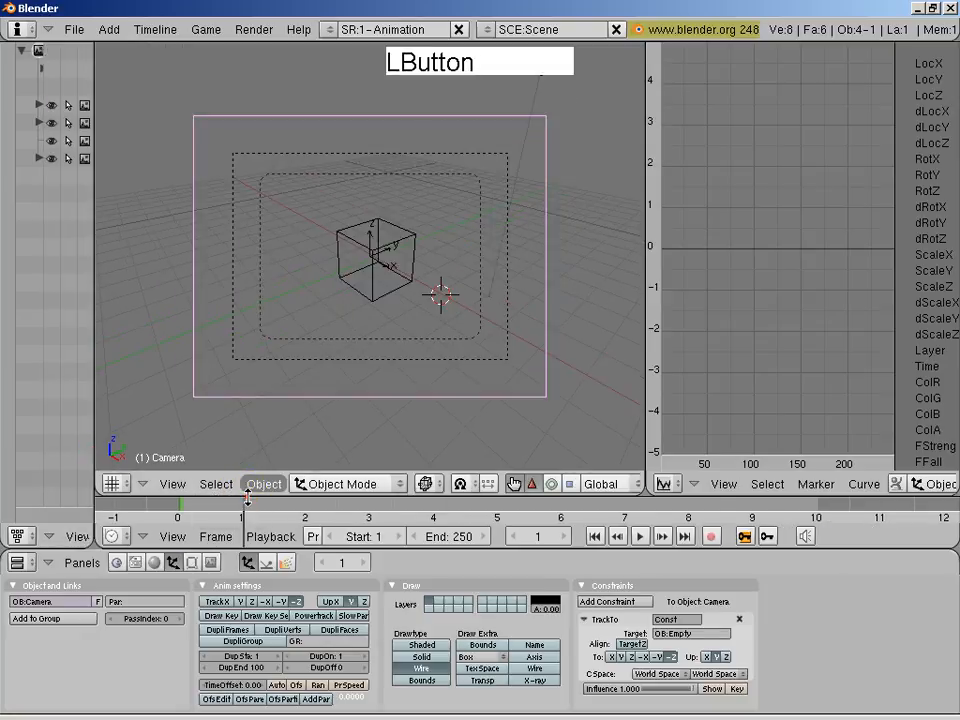
left_click(388, 461)
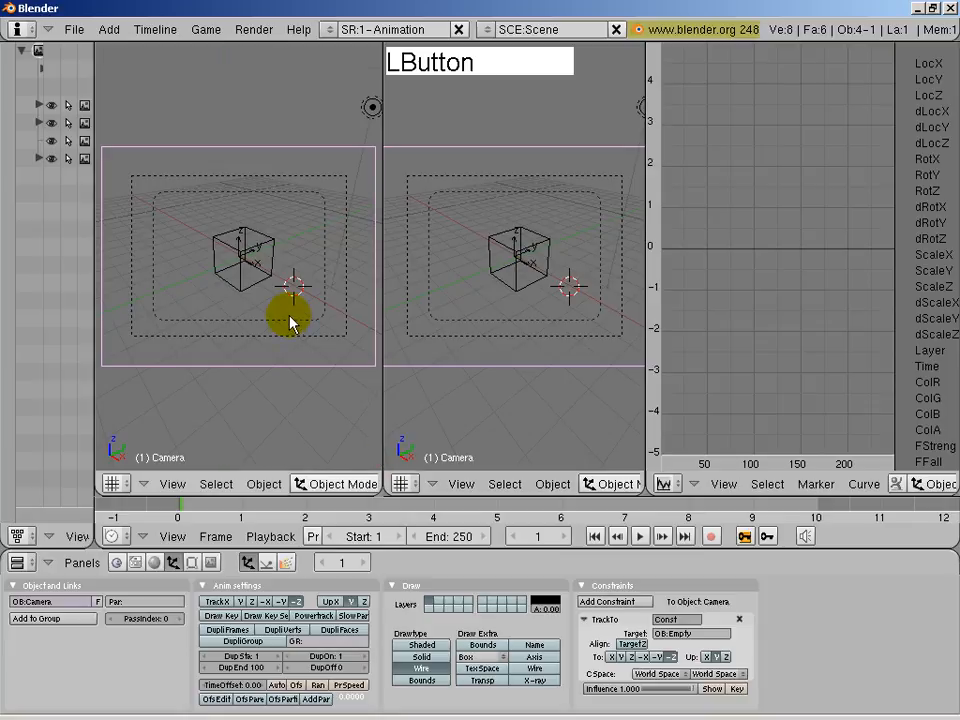
key("KP_7")
middle_click_drag(343, 315, 302, 283, "shift")
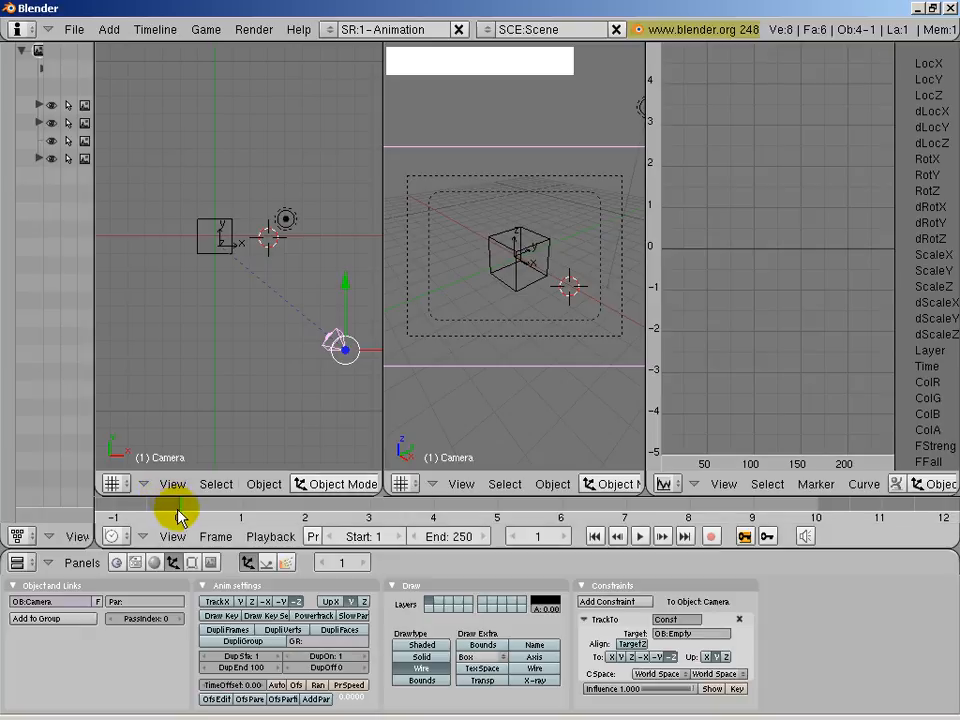
- Insert Loc keyframes for the camera at frame 1 and, with the camera moved to the cube's opposite side, at frame 100
key("i")
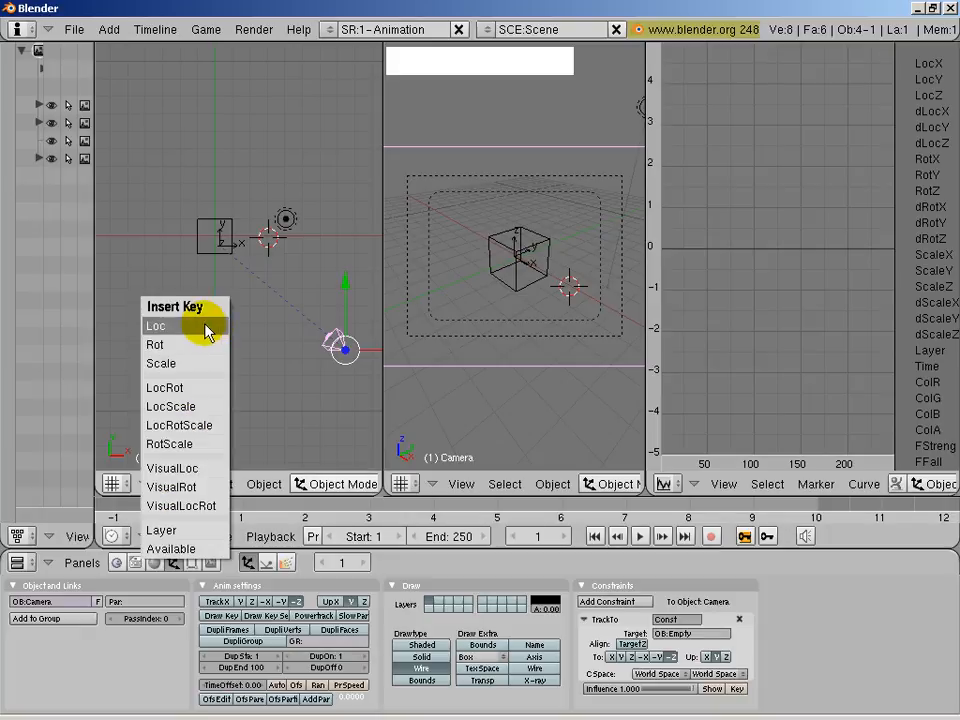
left_click(208, 326)
left_click_drag(203, 518, 433, 508)
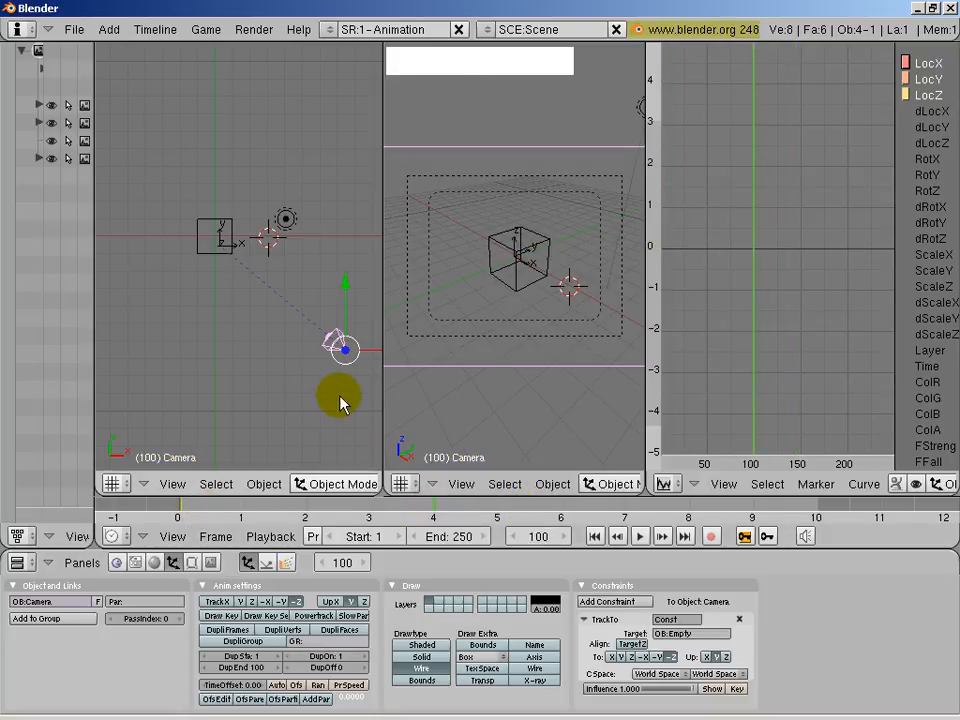
key("g")
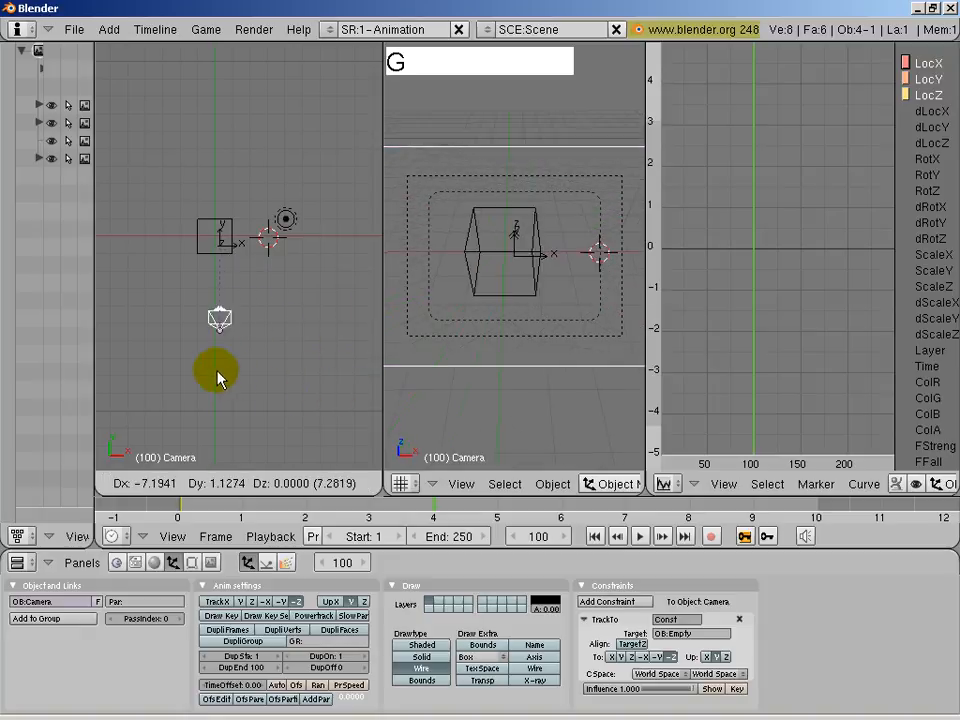
left_click(155, 280)
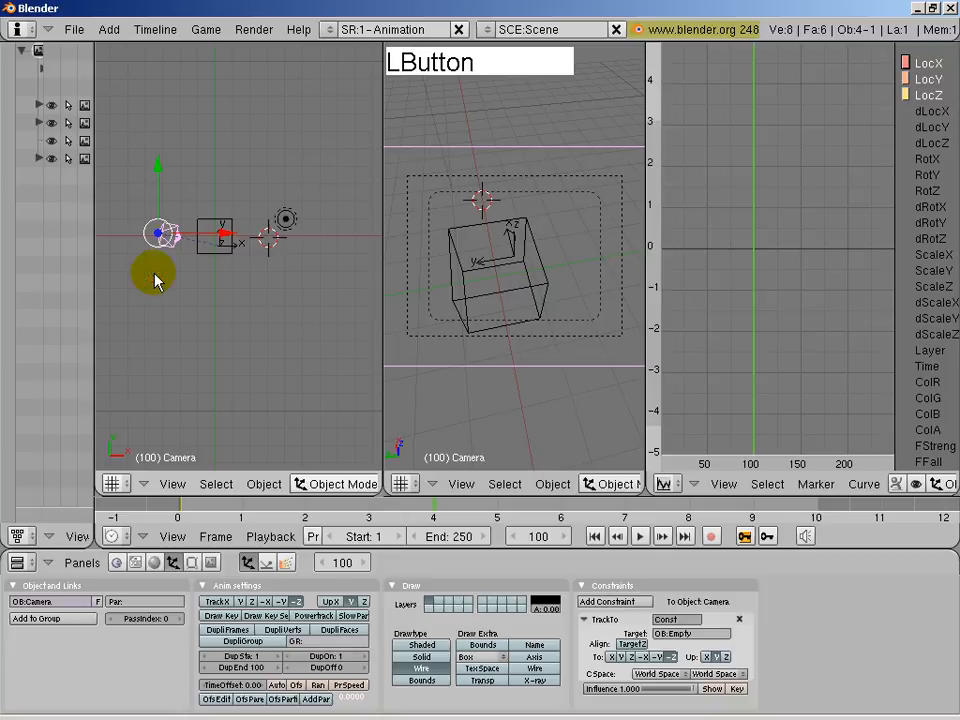
left_click(745, 540)
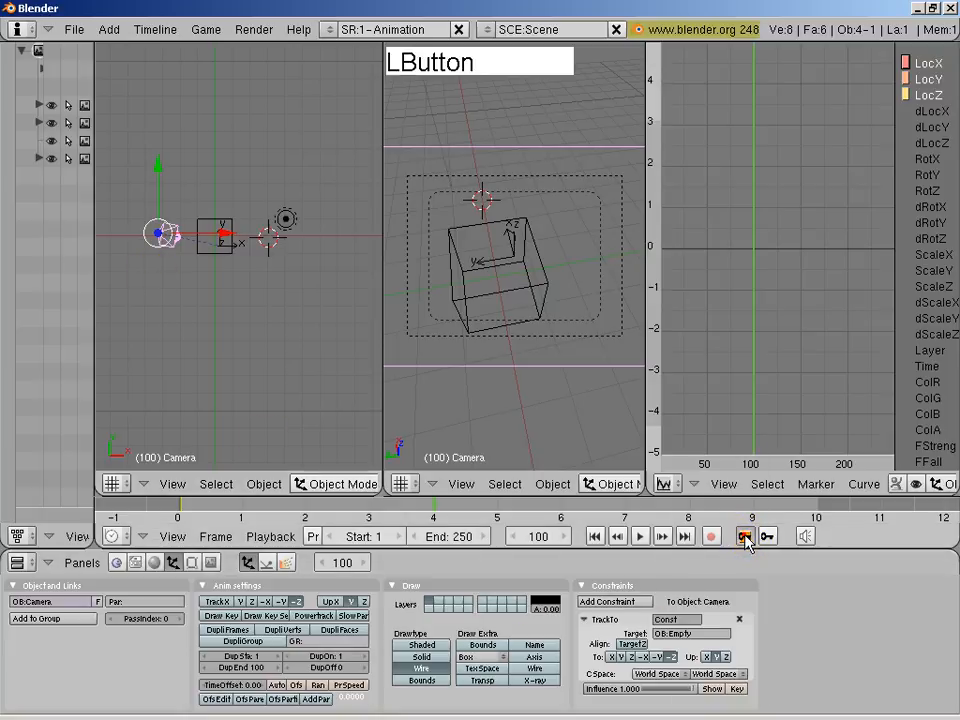
left_click(745, 473)
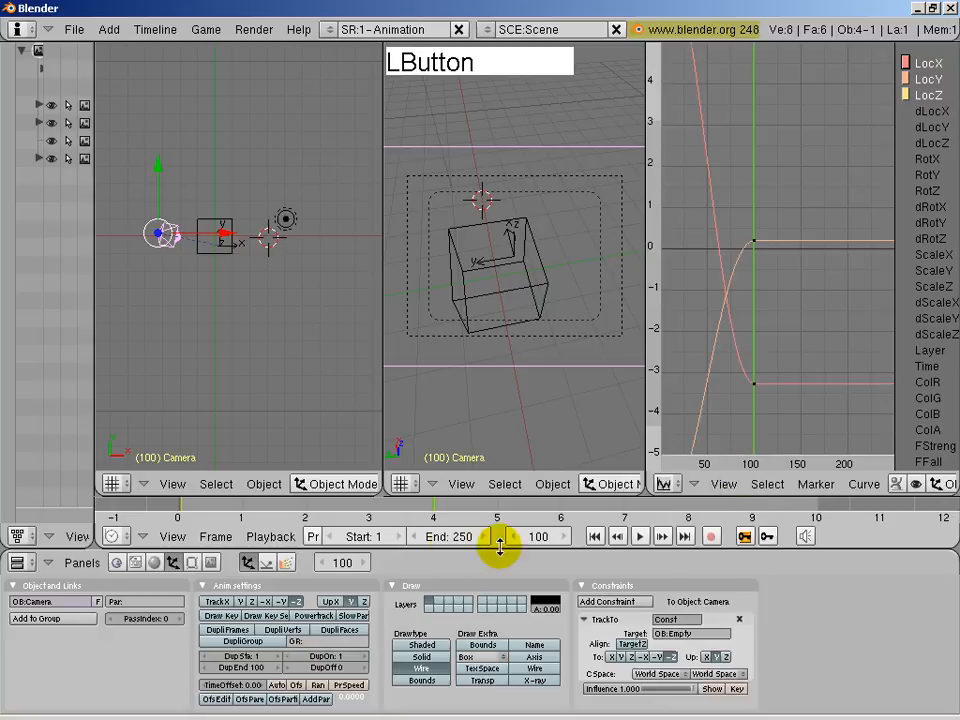
- Fit the camera's location curves into view and scrub through the frames to review the motion
scroll(790, 360, "down", 2)
middle_click_drag(815, 350, 849, 350, "ctrl")
left_click_drag(829, 358, 728, 378)
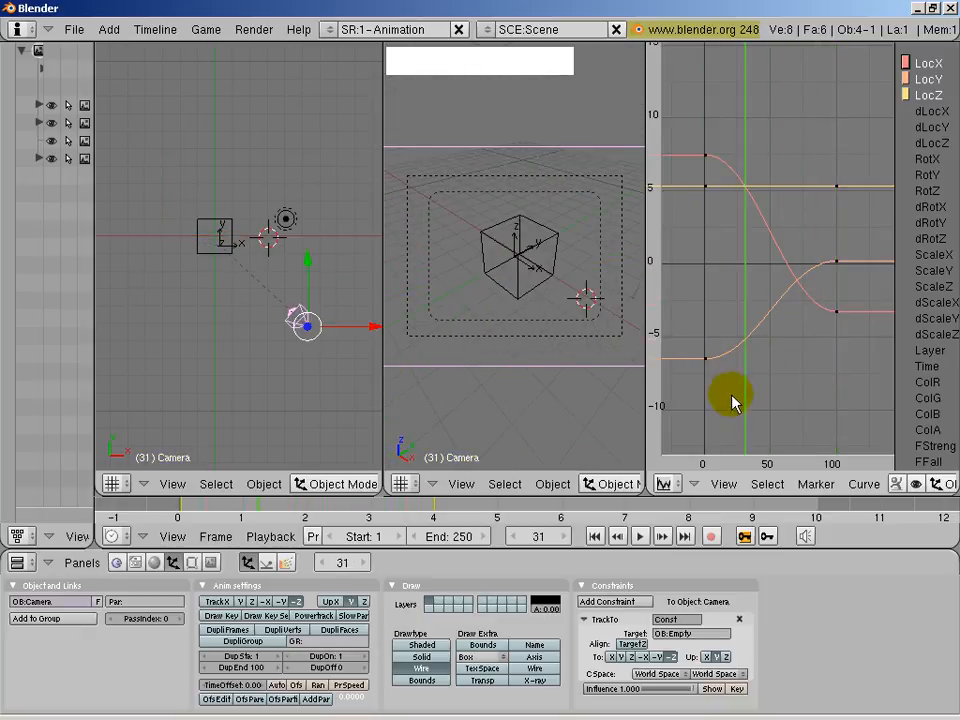
left_click(186, 512)
left_click_drag(186, 512, 274, 508)
- Set the camera view's draw type to Solid and scrub the timeline to about frame 73 to preview the motion
mouse_move(530, 487)
middle_mouse_down()
mouse_move(489, 486)
mouse_move(522, 485)
middle_mouse_up()
left_click(562, 484)
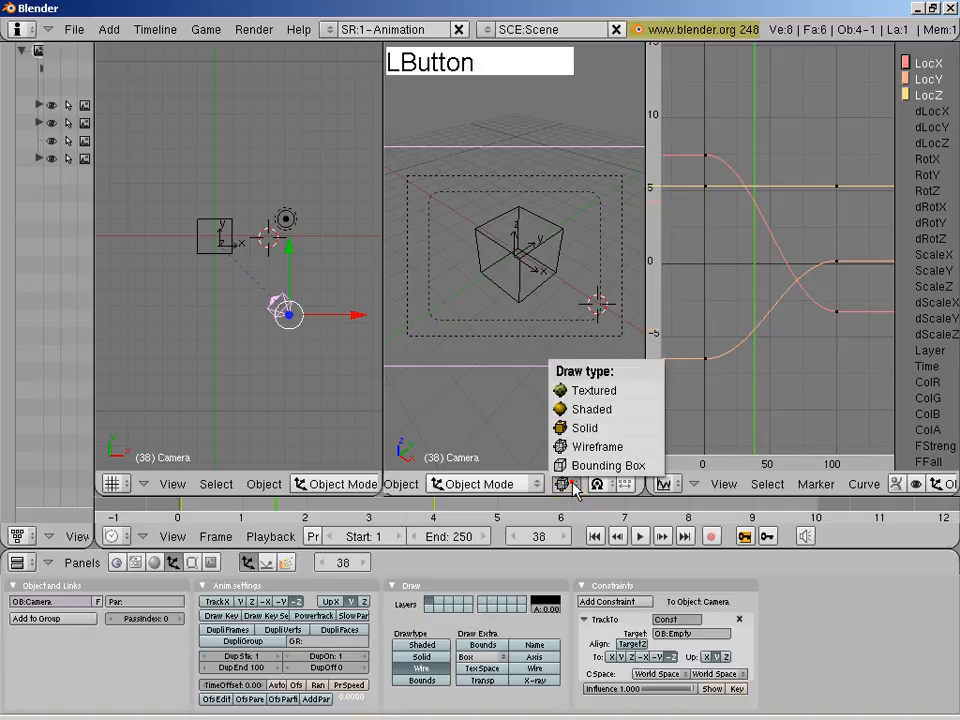
left_click(585, 430)
left_click(311, 510)
left_click_drag(311, 510, 364, 510)
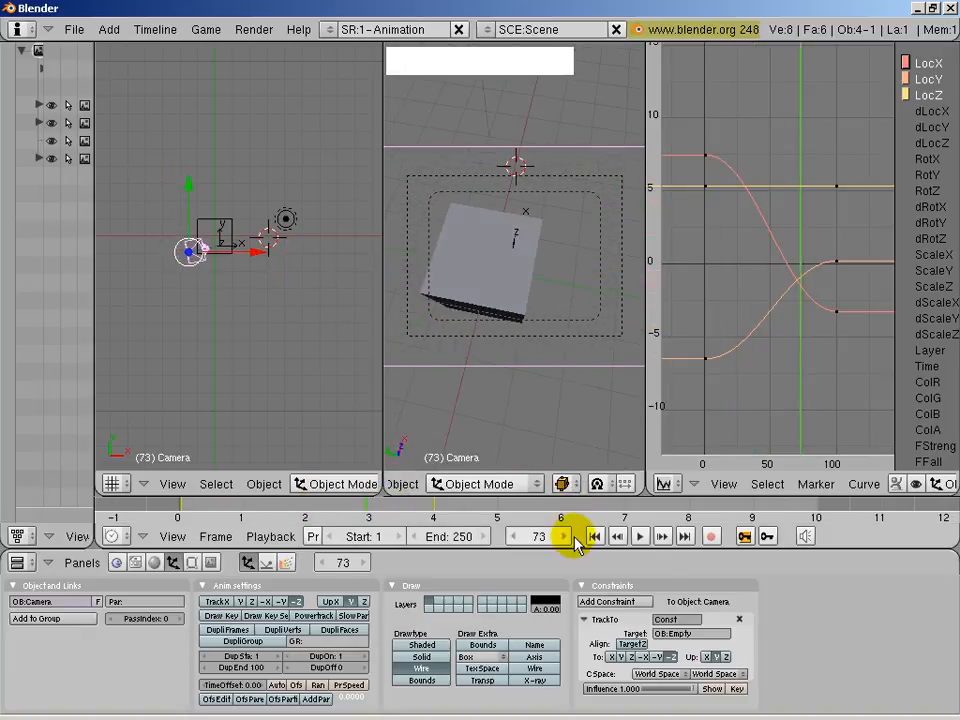
- Jump to the keyframe at frame 100 and set it as the end of the animation range
left_click(663, 537)
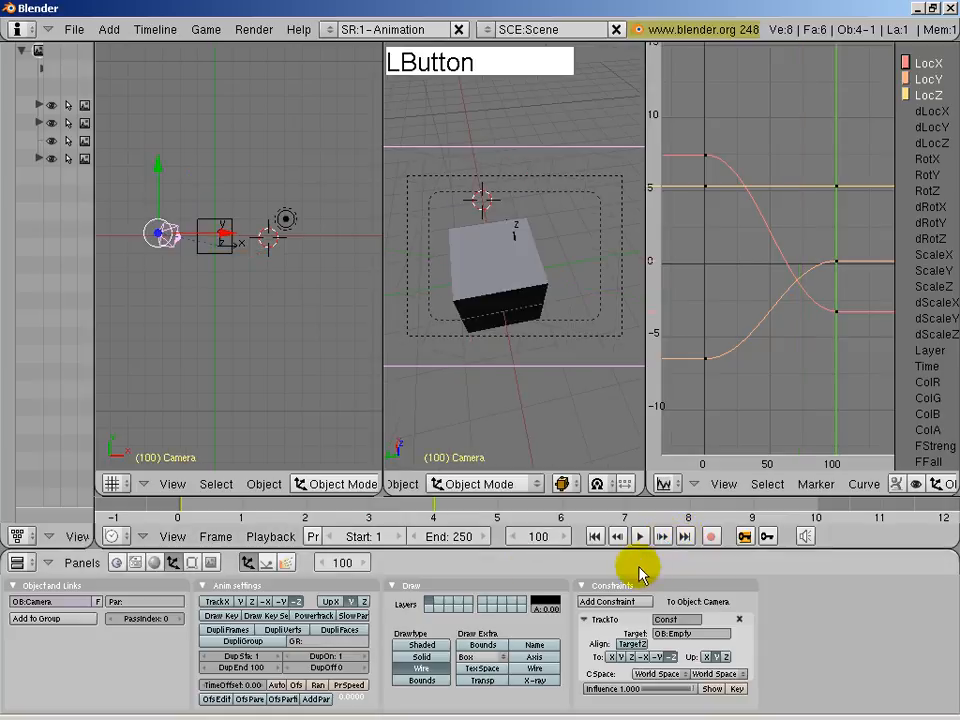
left_click(215, 536)
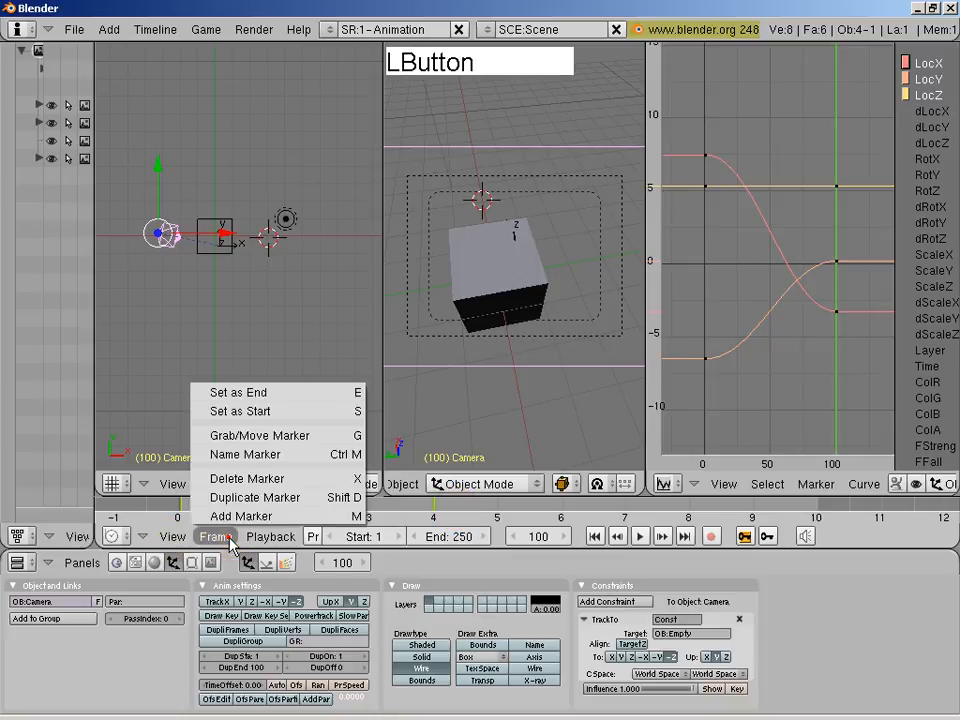
left_click(257, 397)
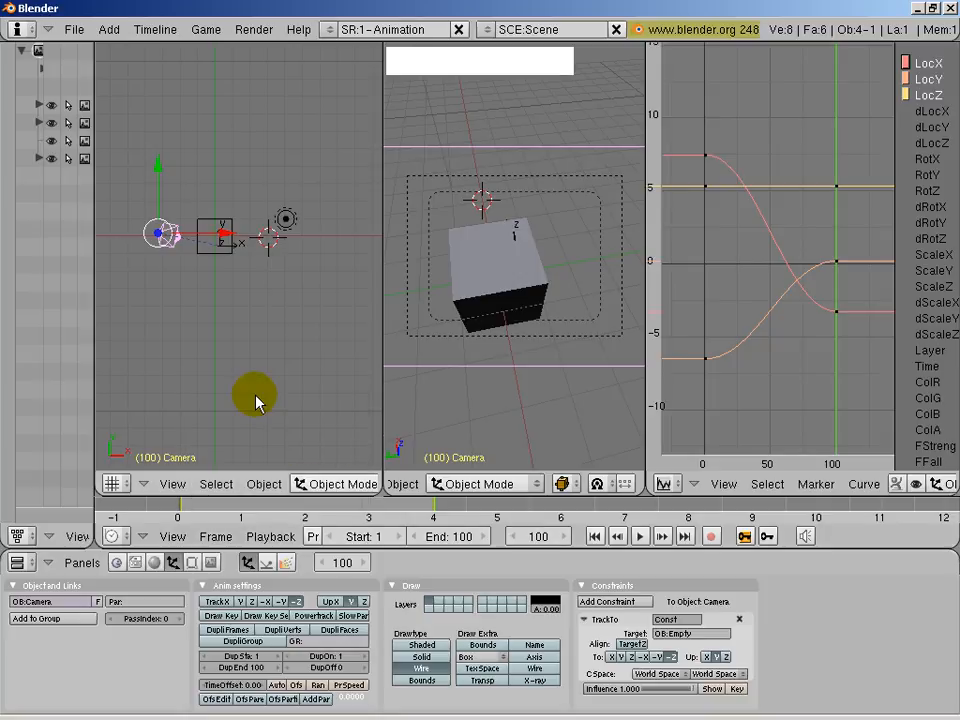
- Enlarge the buttons window and its panels, and switch it to the scene render settings
left_click(350, 484)
left_click_drag(253, 494, 253, 396)
left_click_drag(293, 549, 300, 453)
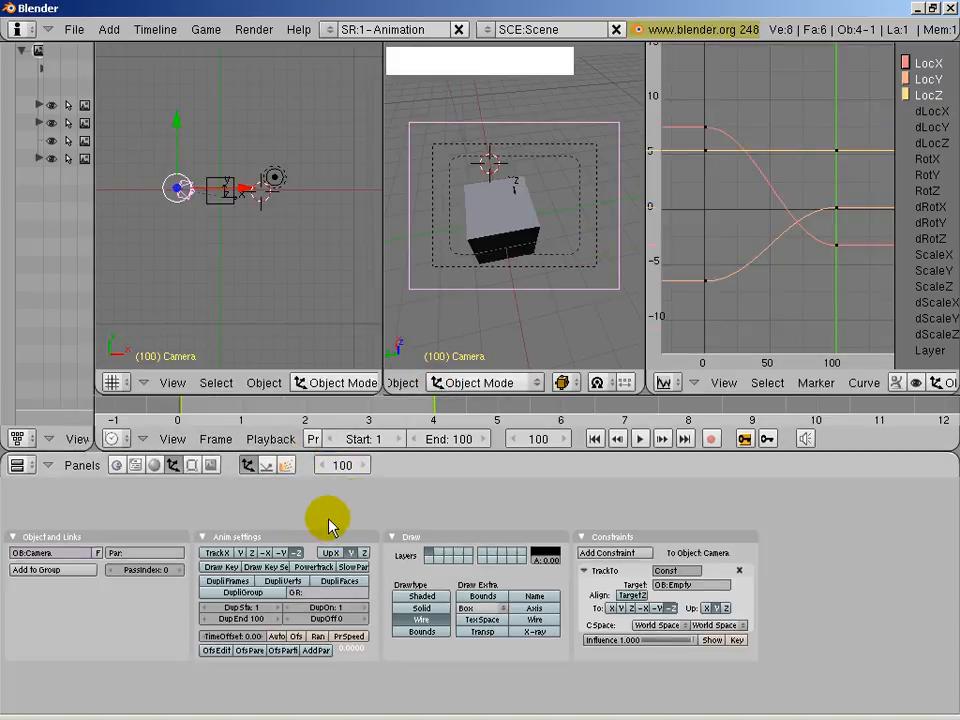
key("KP_Add")
key("KP_Add")
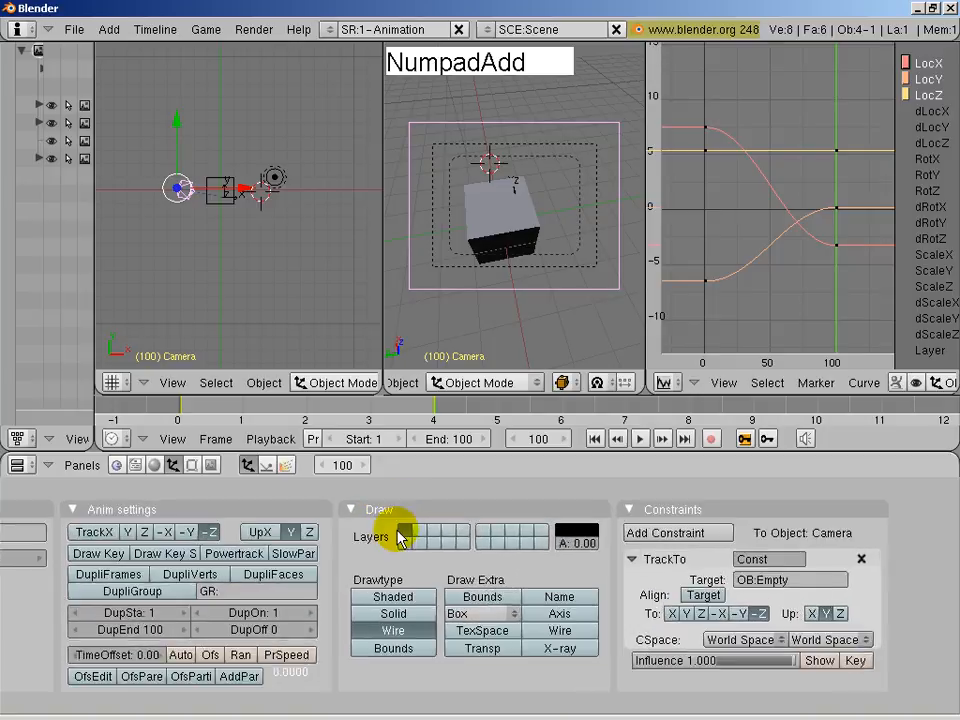
middle_click_drag(336, 542, 800, 558)
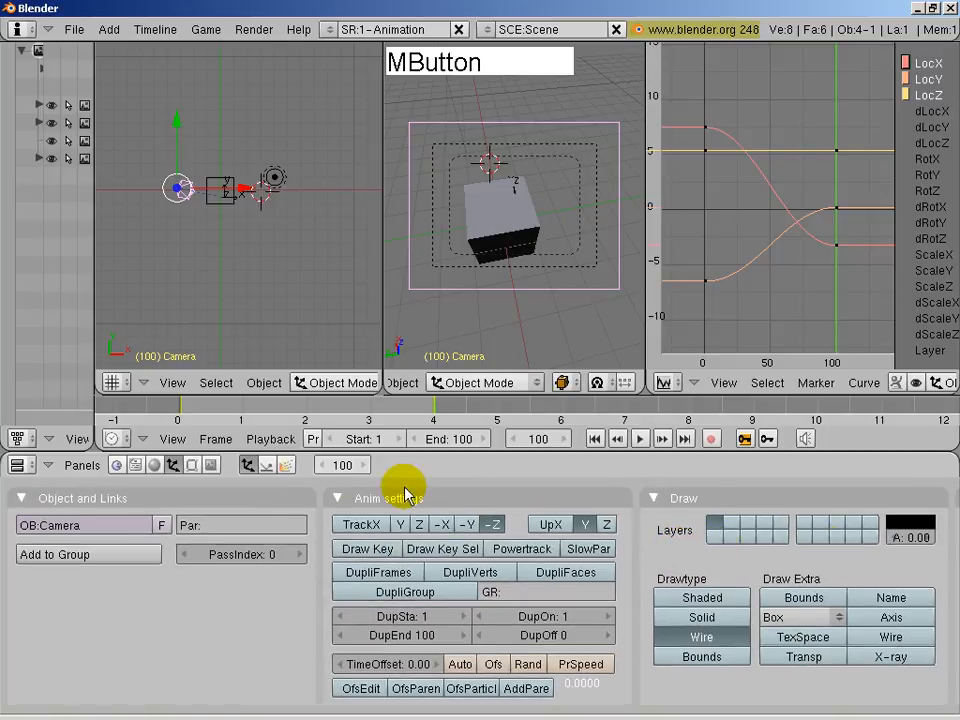
left_click(211, 465)
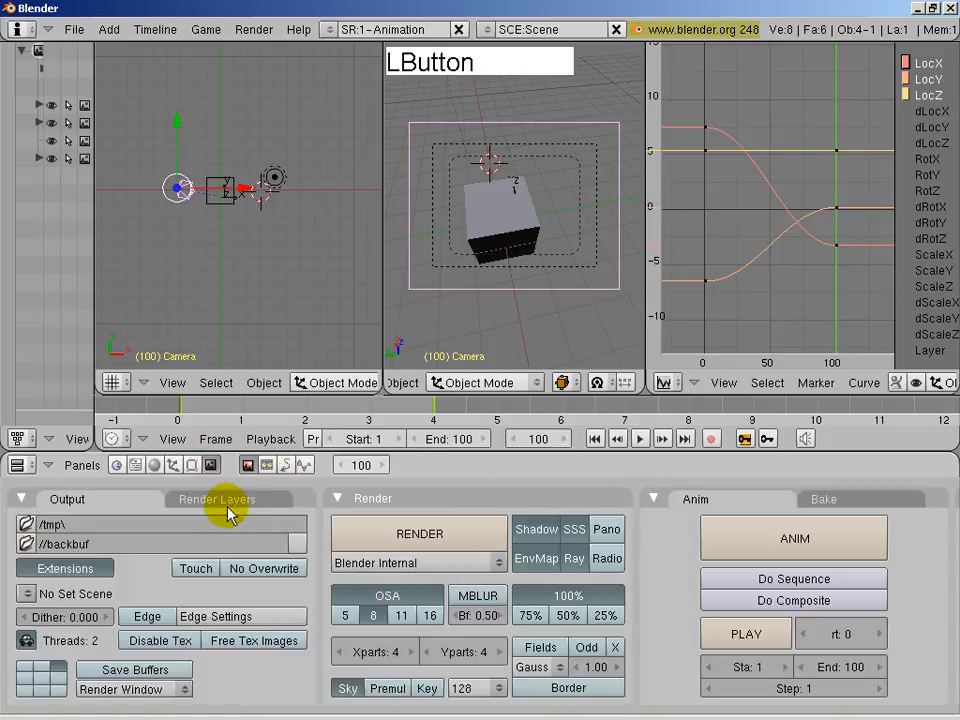
- Browse to the desktop's Render folder for the output pictures and enter CameraTrack as the render output path
left_click(26, 524)
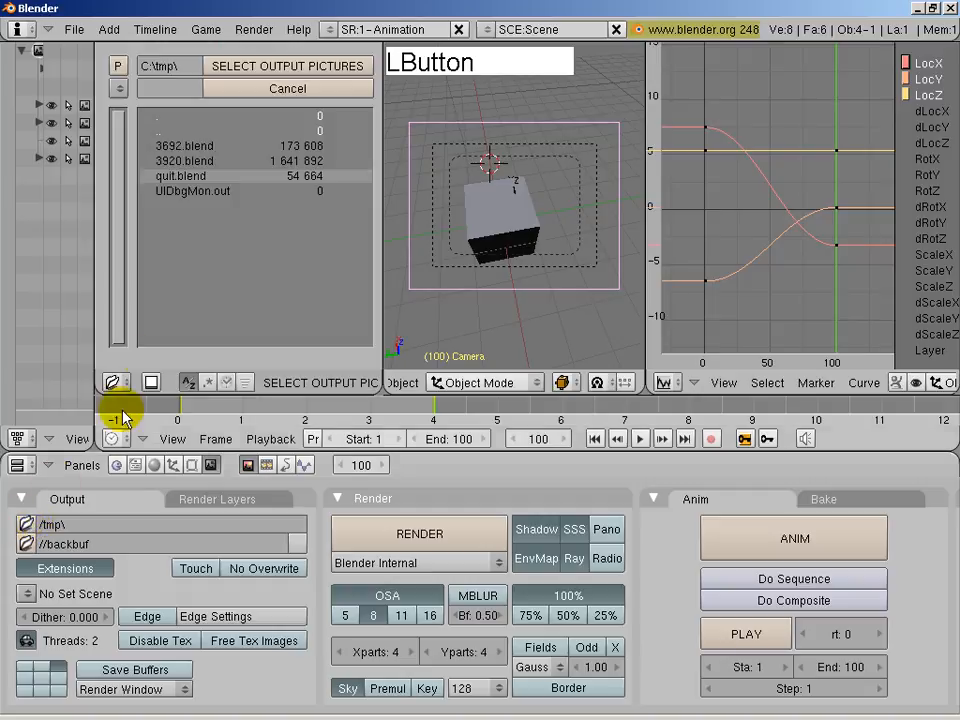
left_click(118, 88)
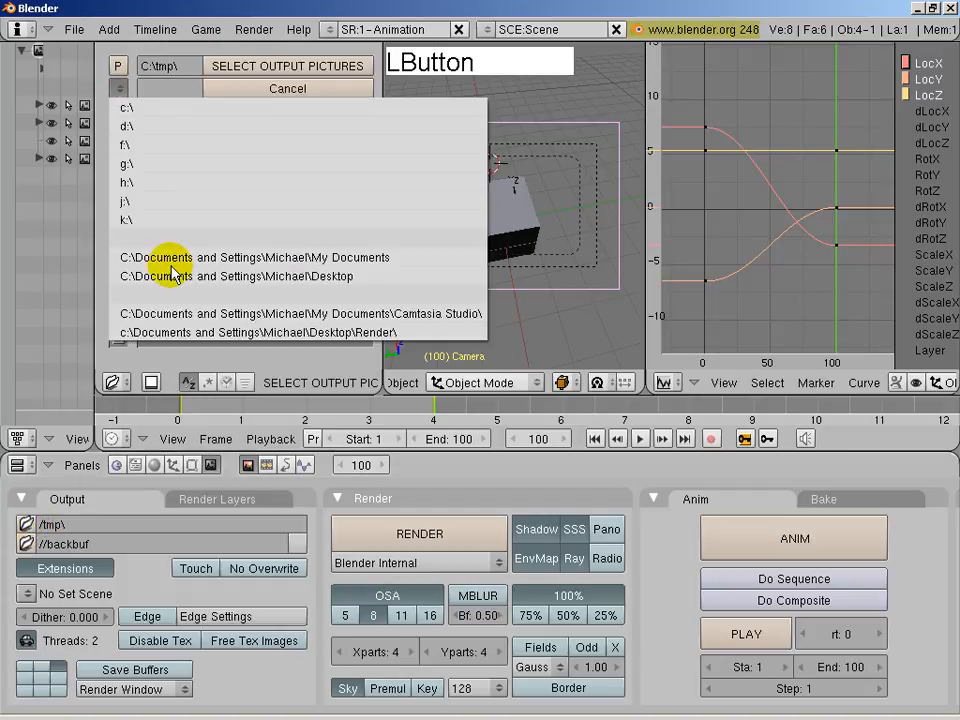
left_click(172, 334)
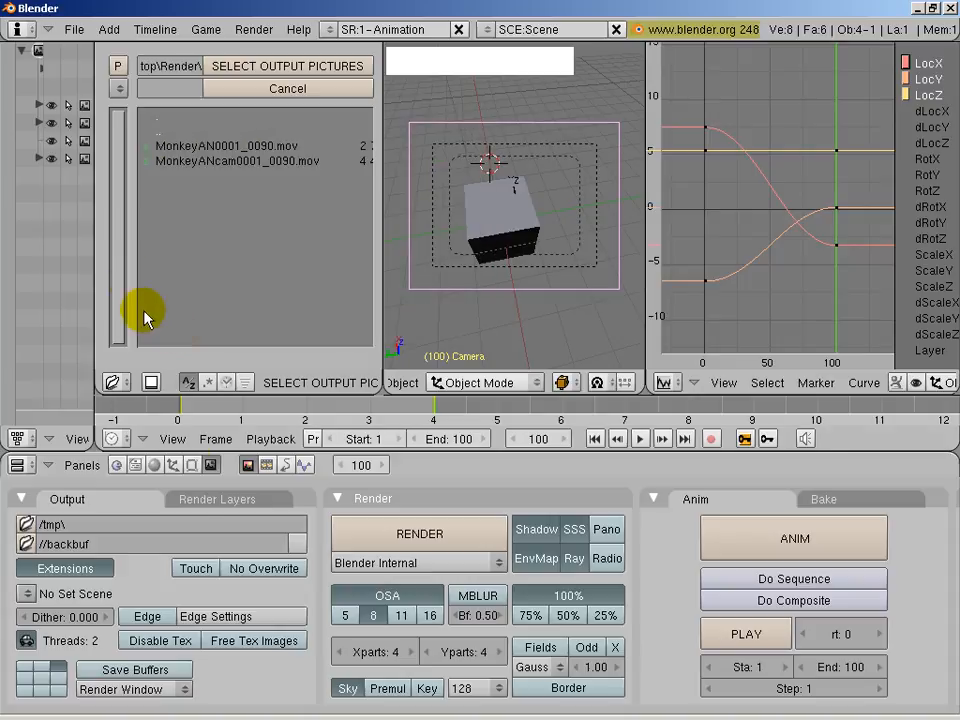
left_click(77, 527)
key("BackSpace")
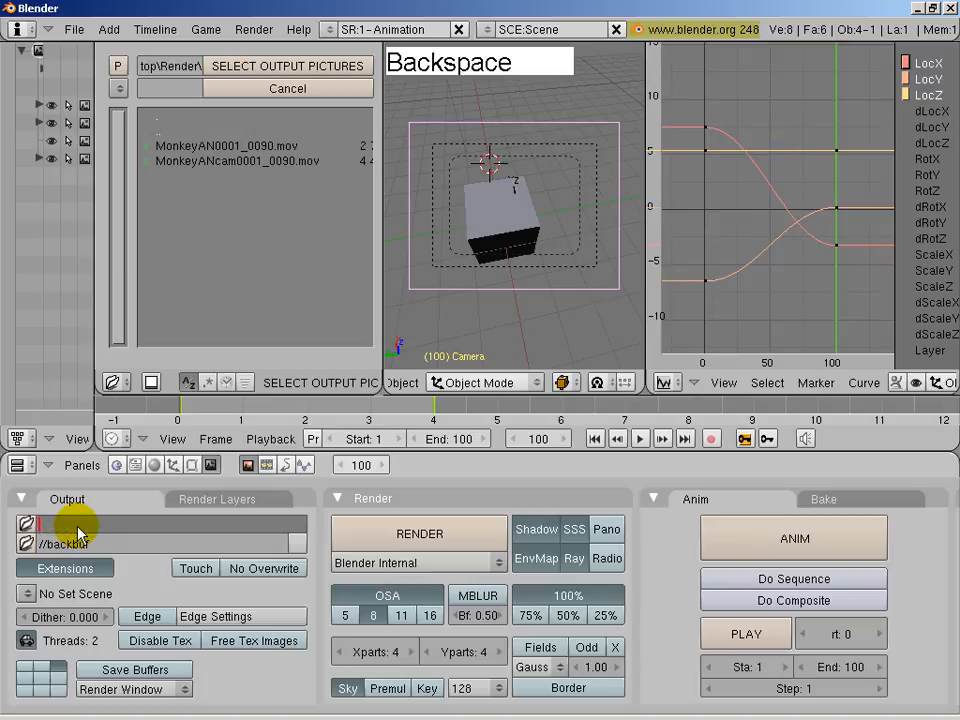
type("Ca")
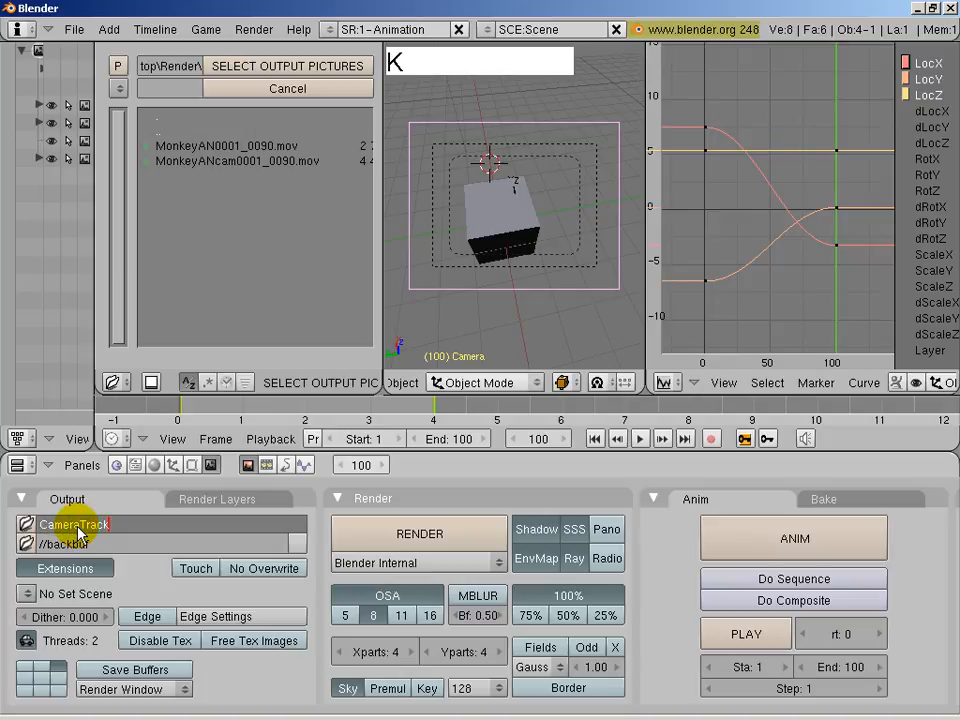
type("meraTrack")
left_click(133, 581)
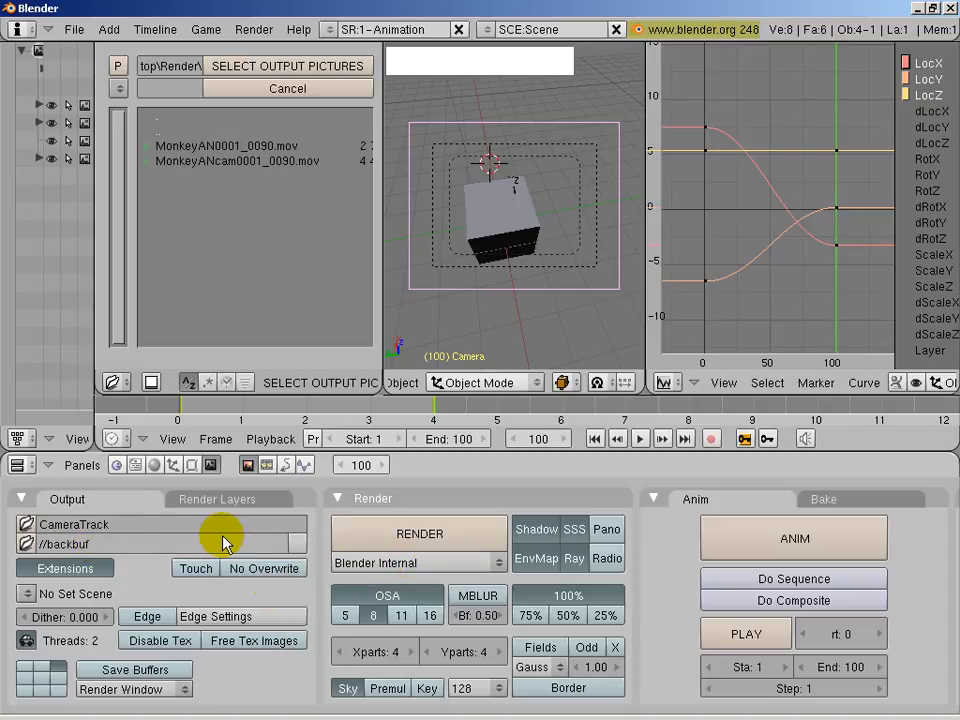
- Disable ray tracing, set the render size to 50%, and lower the OSA samples to 5
left_click(576, 564)
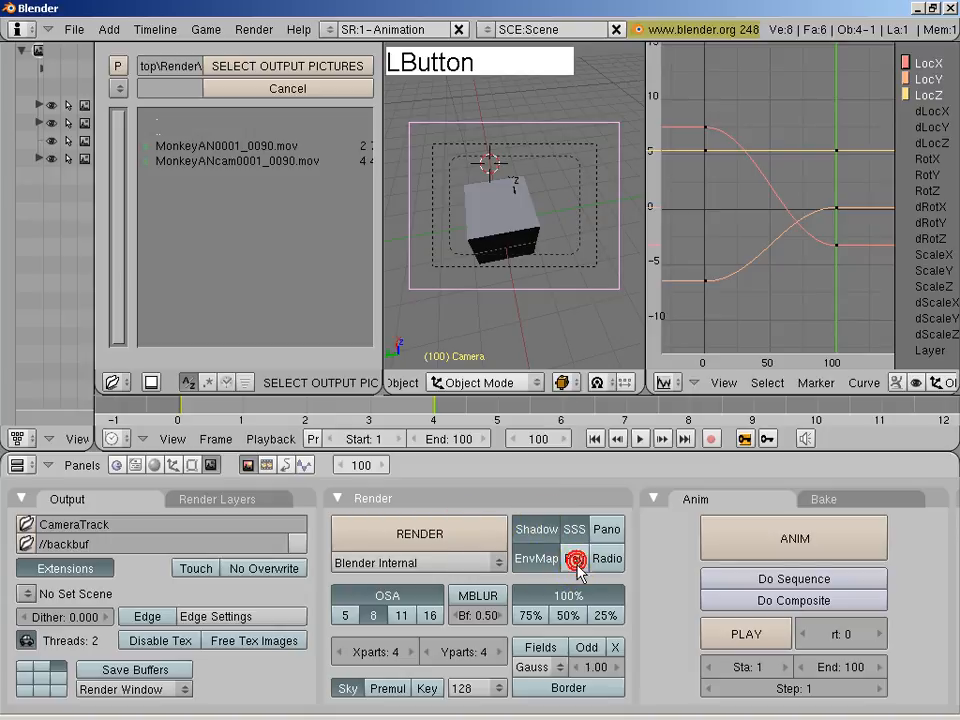
left_click(569, 615)
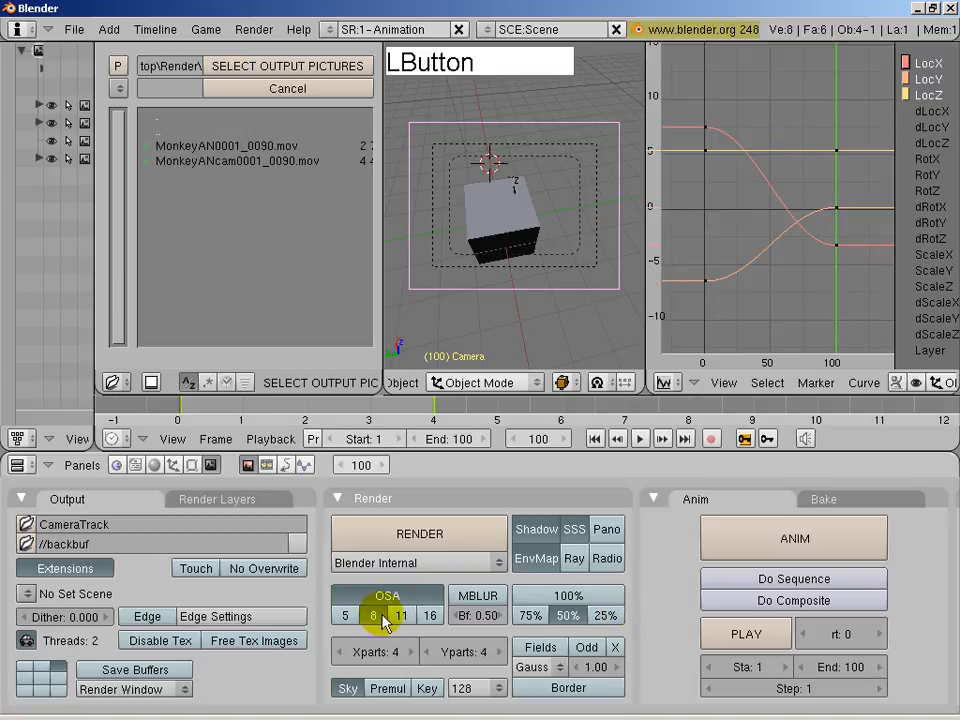
left_click(343, 617)
- Apply the PC format preset of 640 by 480 with RGB colour output
middle_click_drag(650, 590, 208, 594)
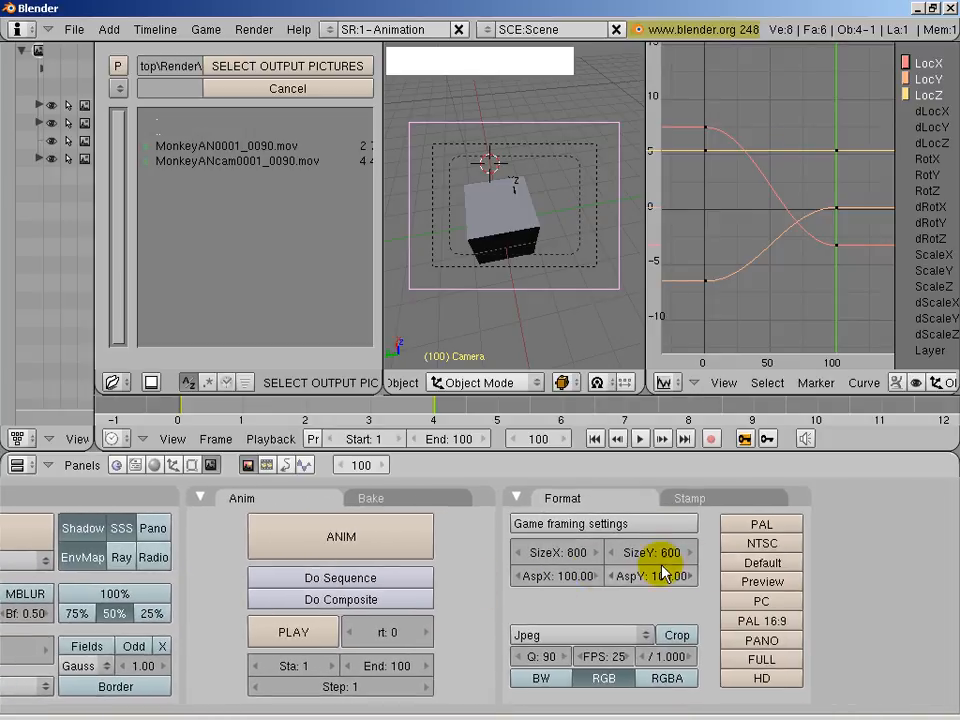
left_click(762, 603)
left_click(601, 678)
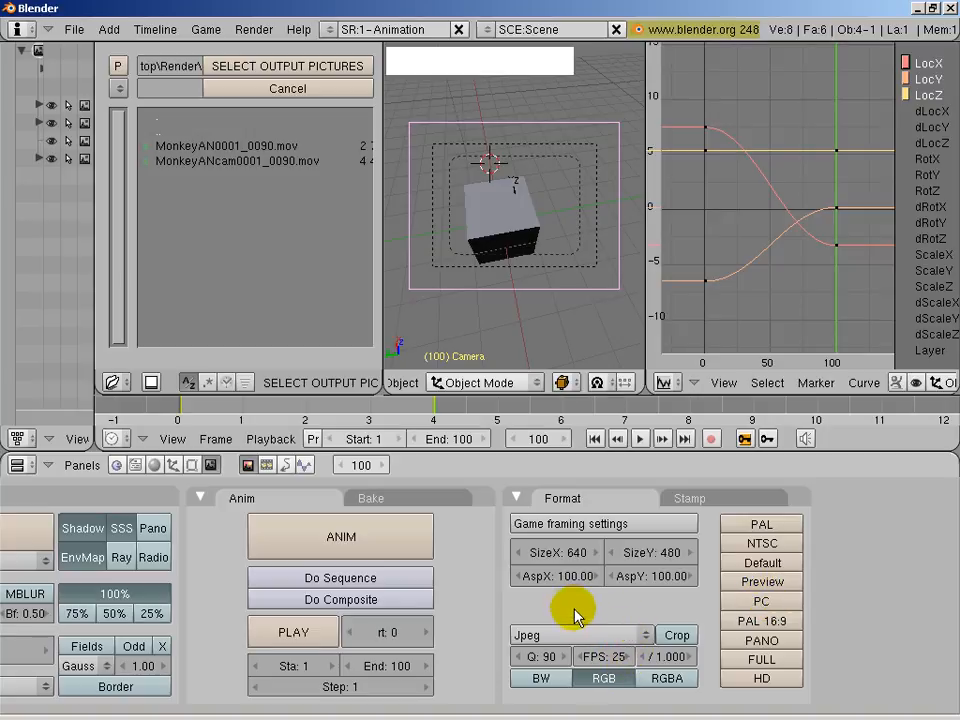
- Set the output format to QuickTime using Animation compression at High quality
middle_click_drag(568, 611, 713, 611)
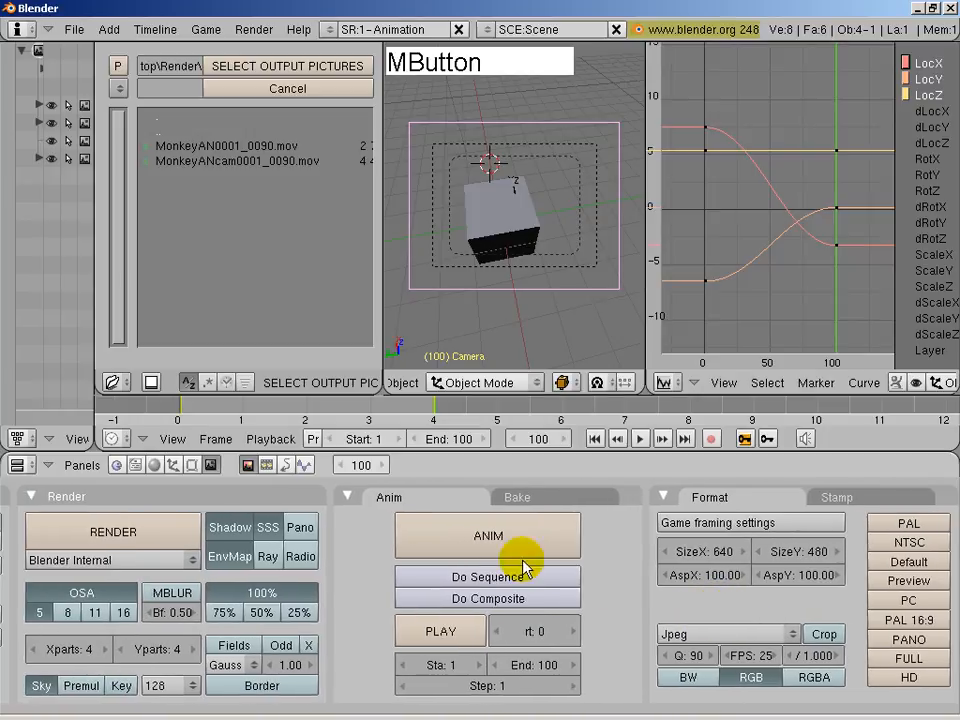
left_click(499, 538)
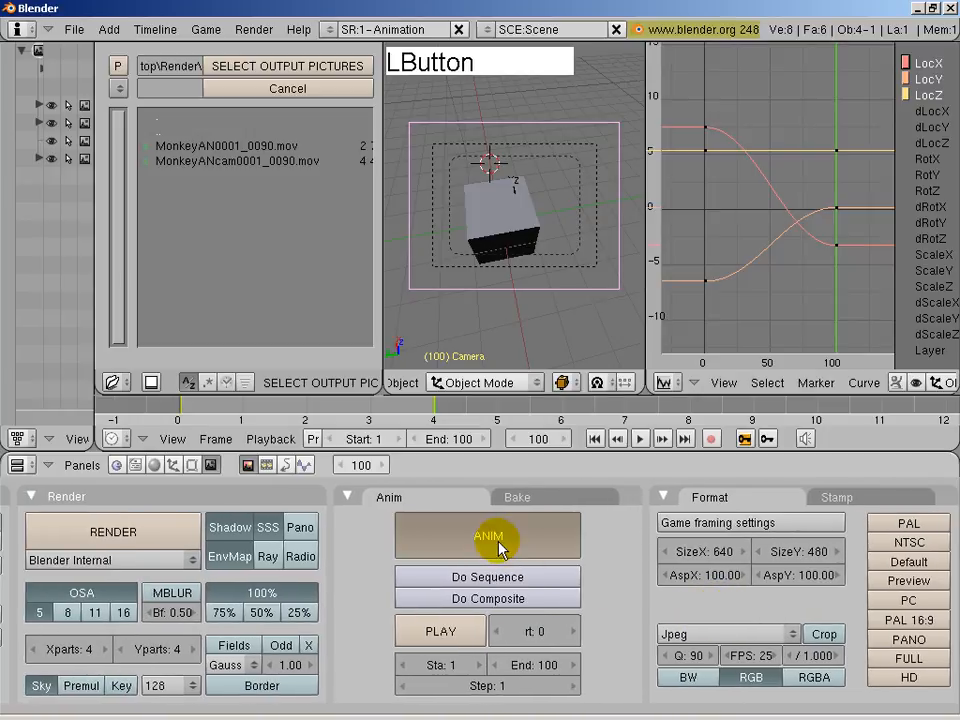
left_click(710, 636)
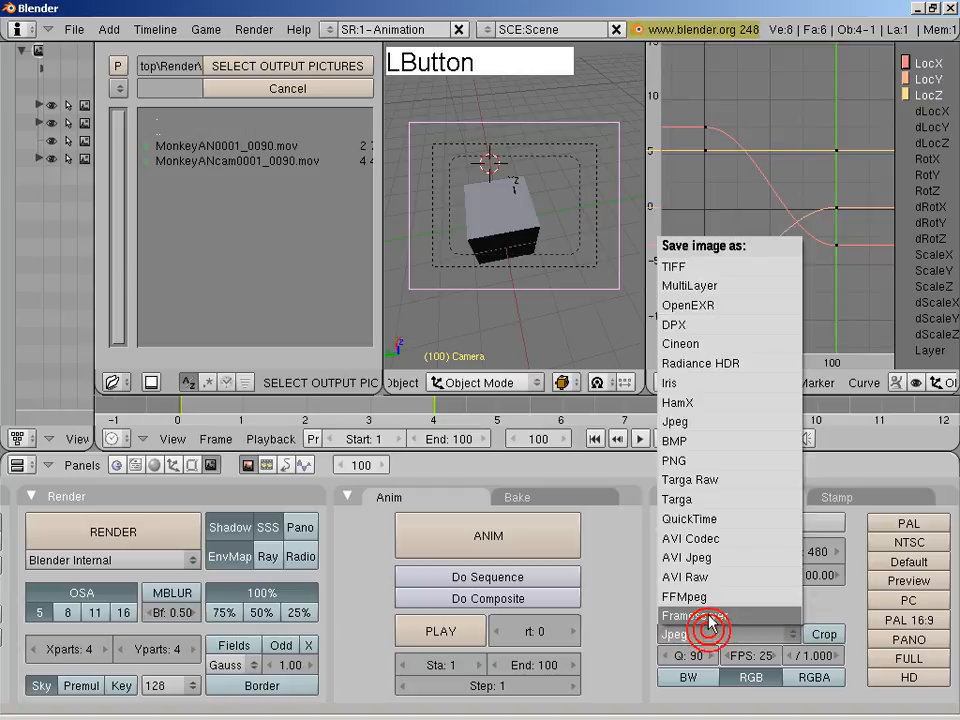
left_click(705, 520)
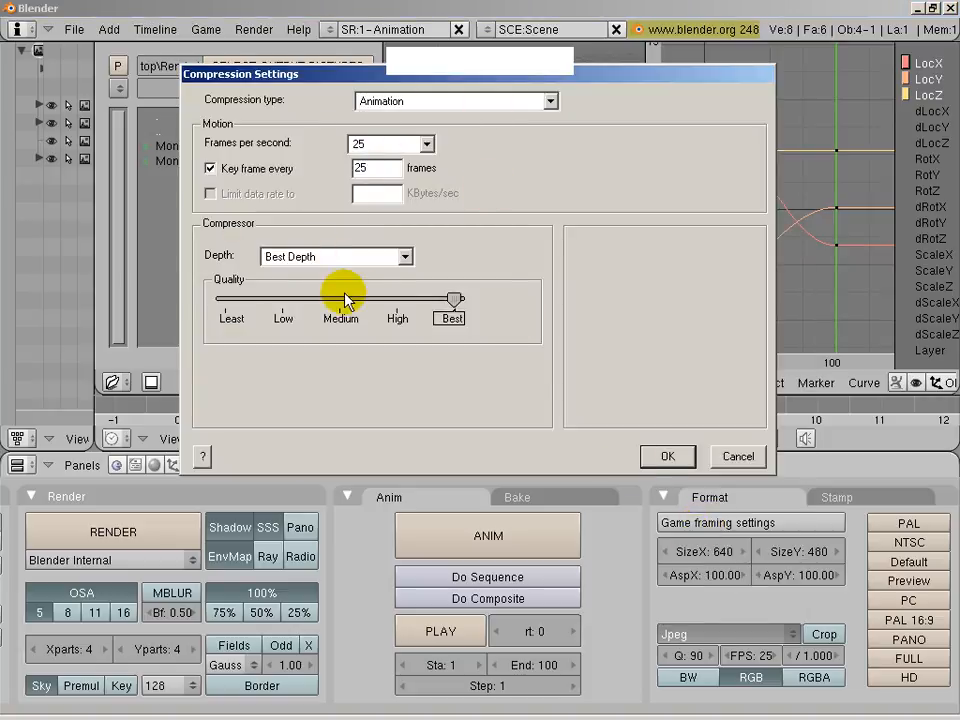
left_click_drag(455, 300, 397, 300)
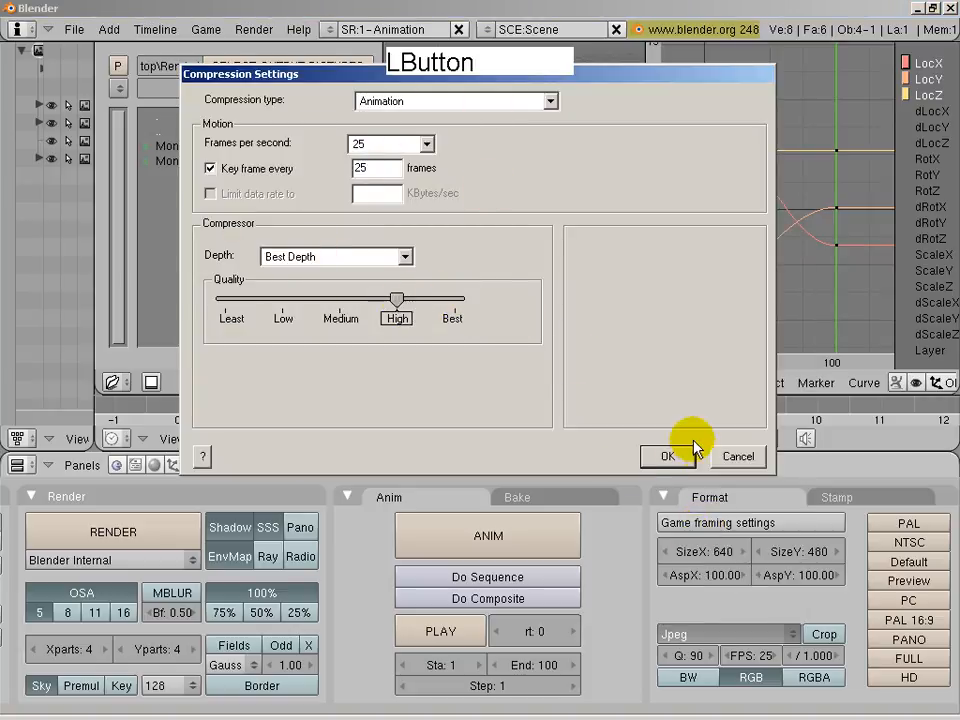
left_click(667, 457)
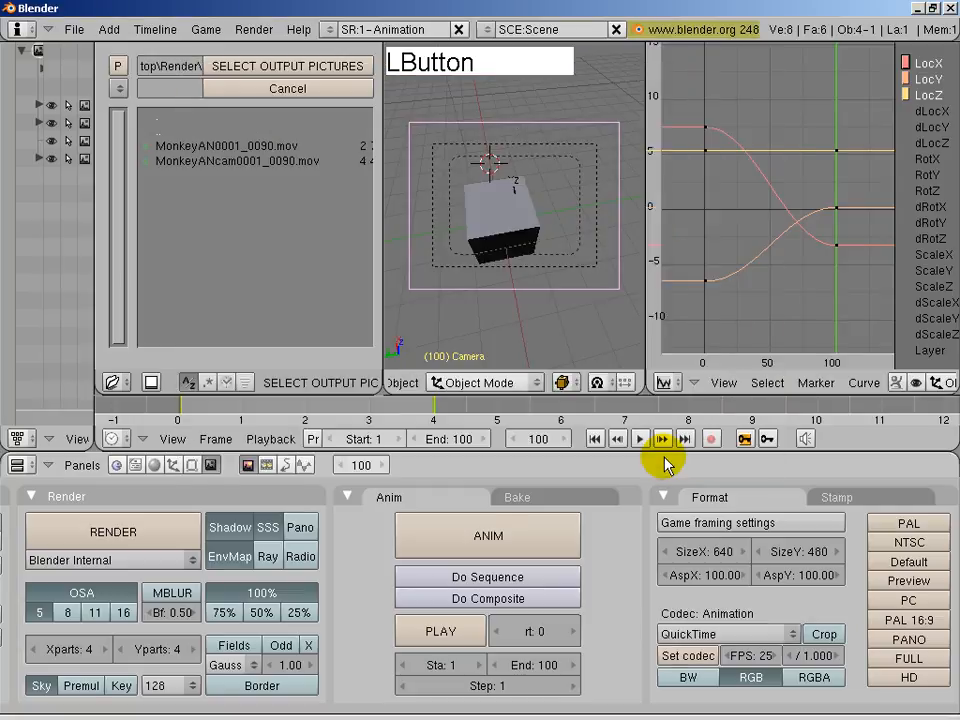
- Try to render the animation to a QuickTime movie, and put the render window away
left_click(500, 533)
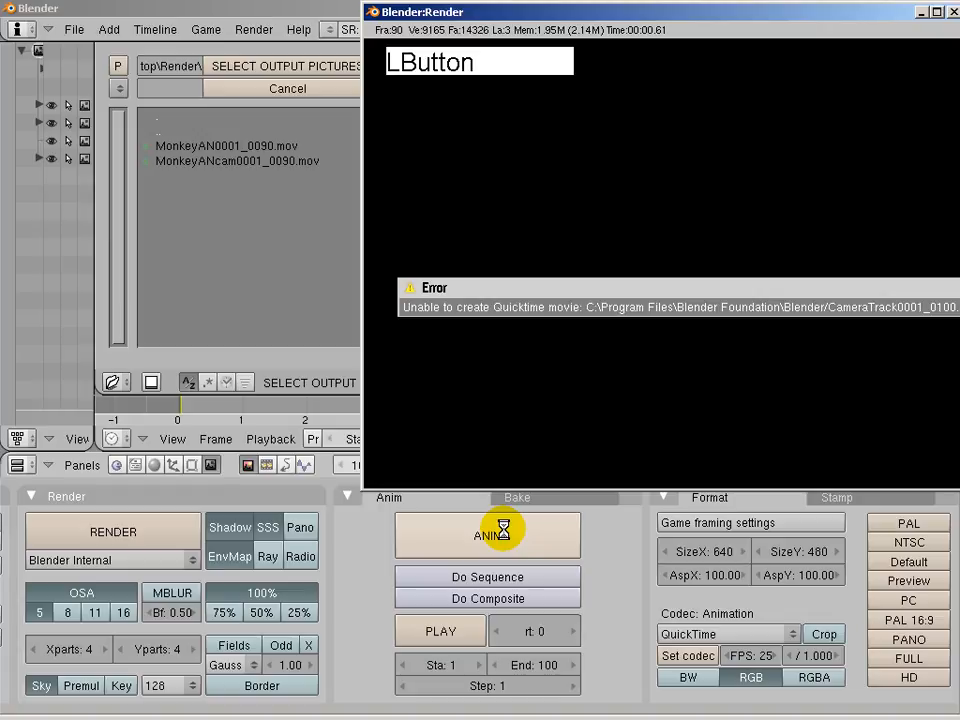
left_click(726, 300)
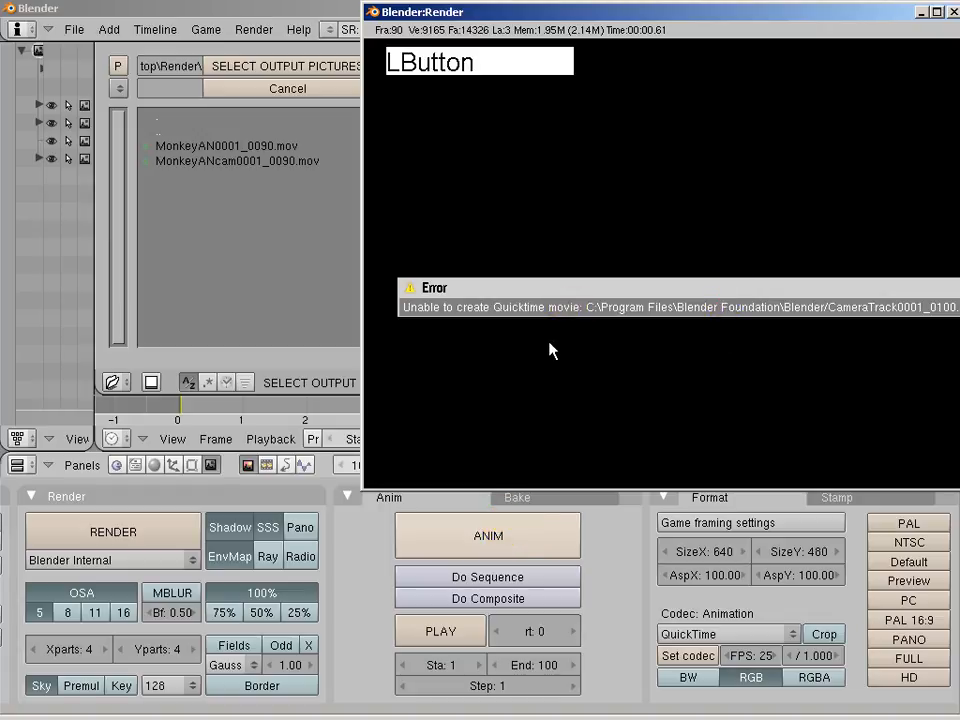
left_click(638, 289)
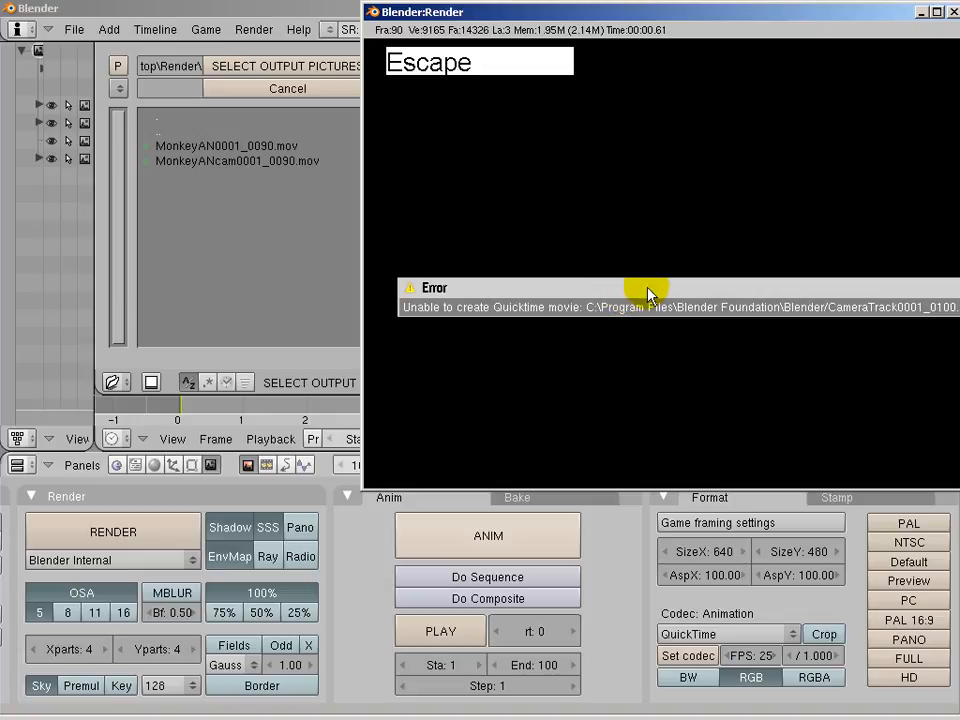
left_click_drag(557, 12, 503, 44)
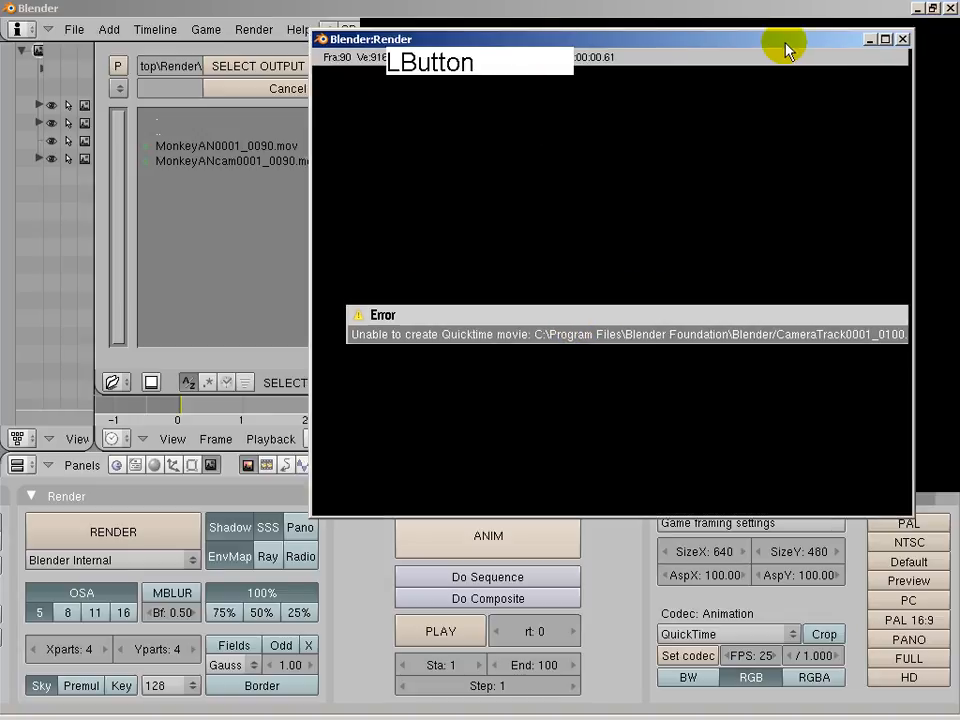
left_click(869, 39)
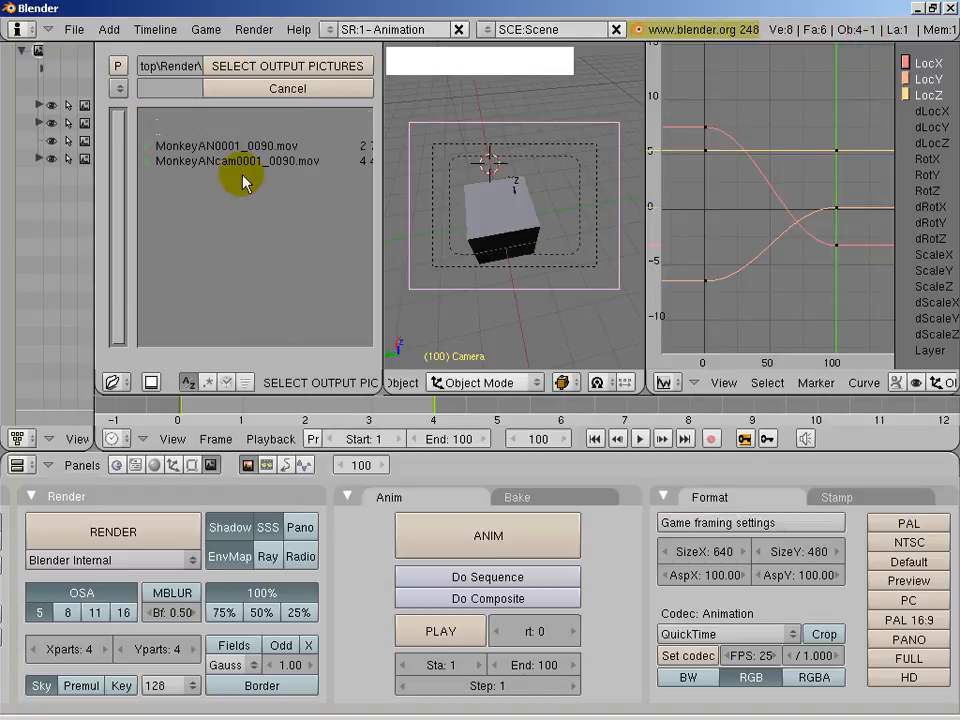
- Set the render output to the desktop's Render folder with the file name CubeANCameraTrack
left_click(253, 66)
middle_click_drag(395, 570, 741, 574)
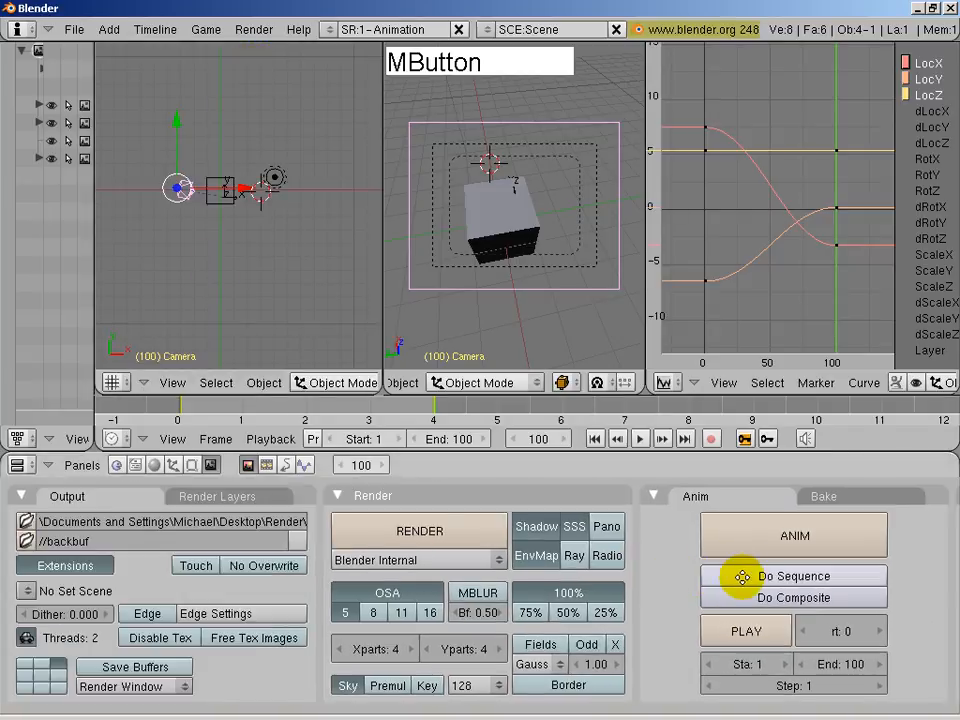
left_click(26, 521)
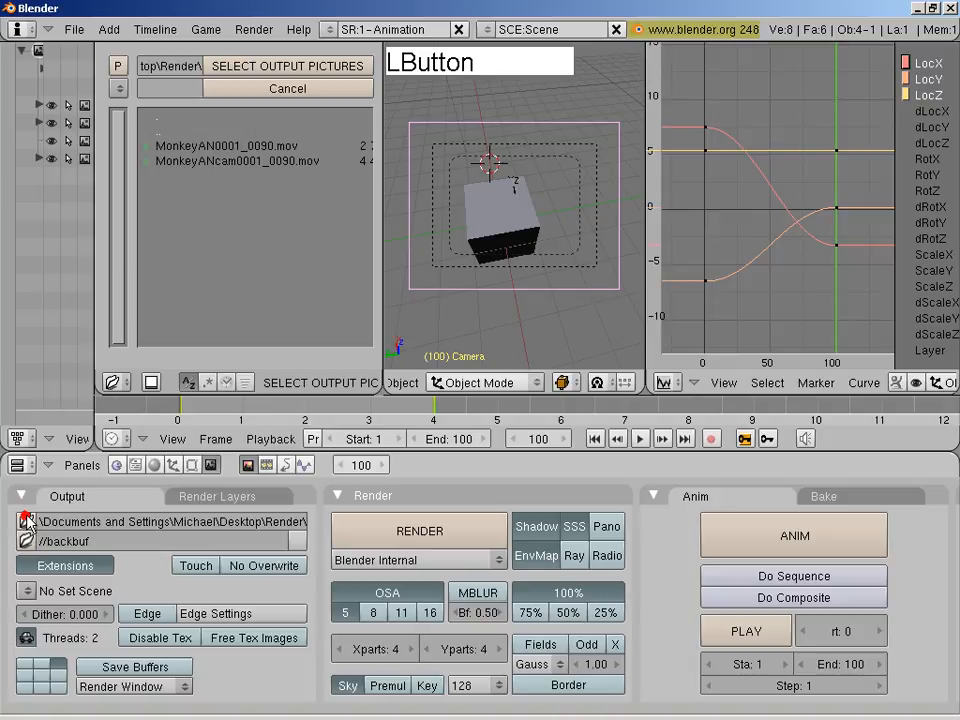
left_click(381, 208)
left_click(193, 91)
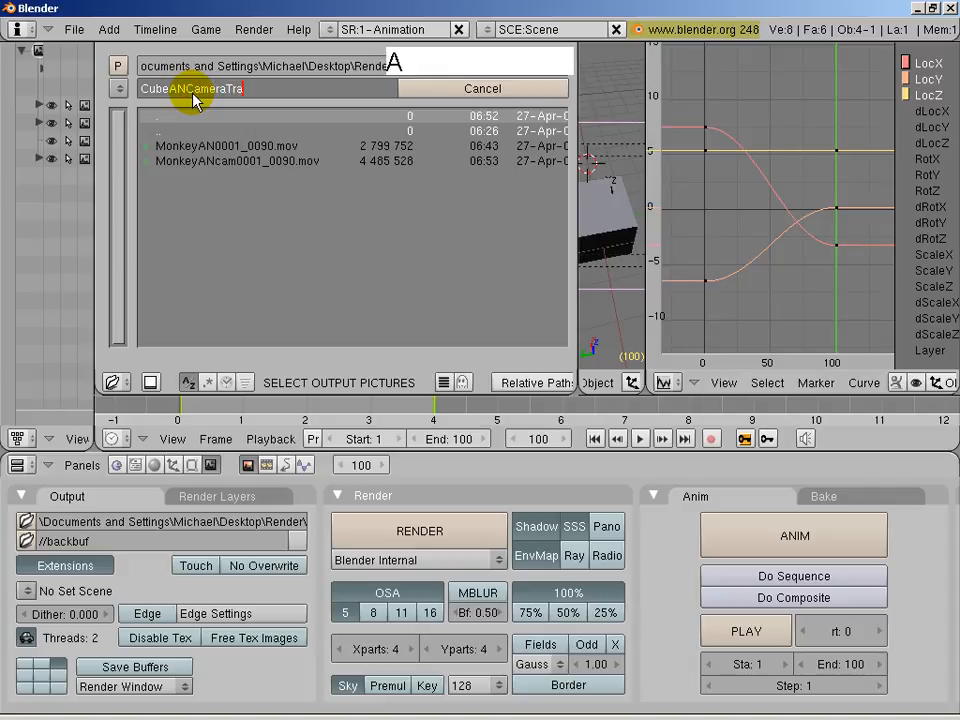
key("Return")
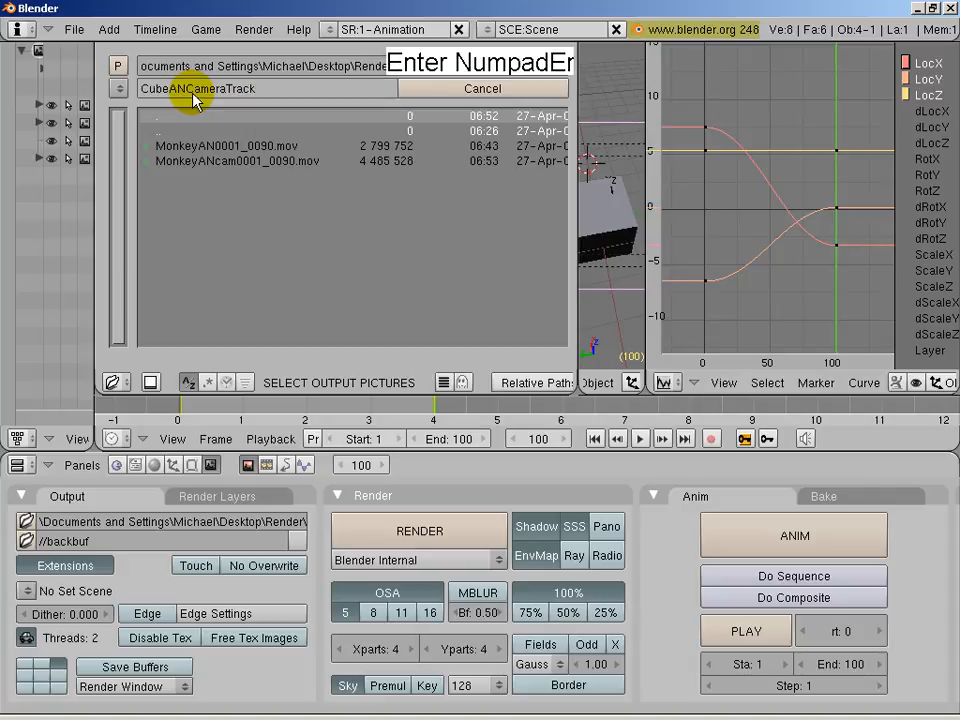
key("Return")
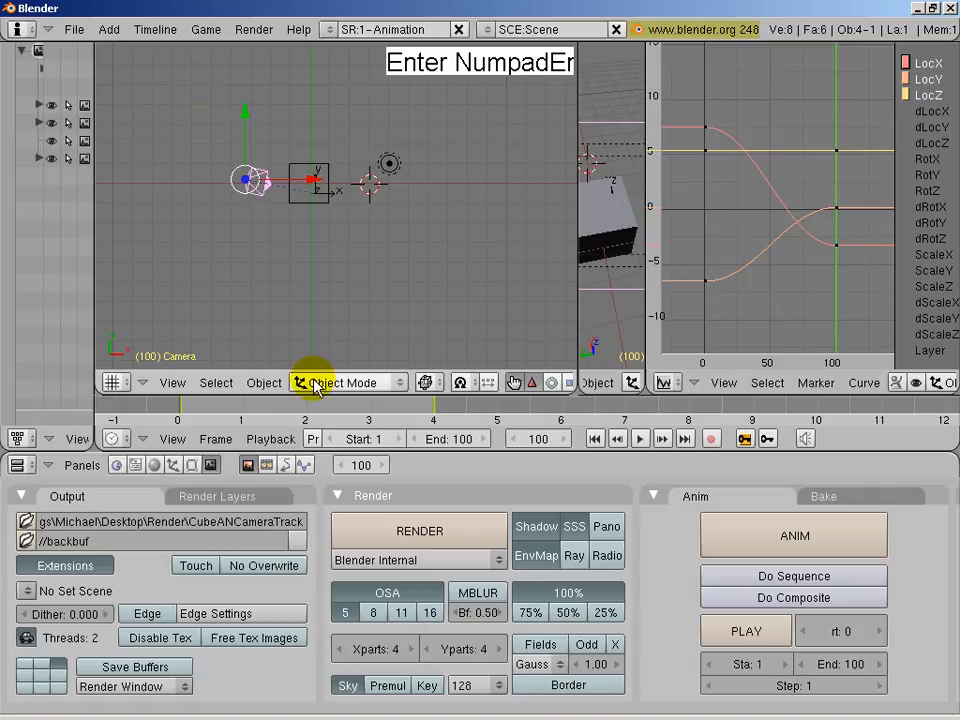
- Stop the full-size render, set the render size to 50%, and render the animation
left_click(748, 536)
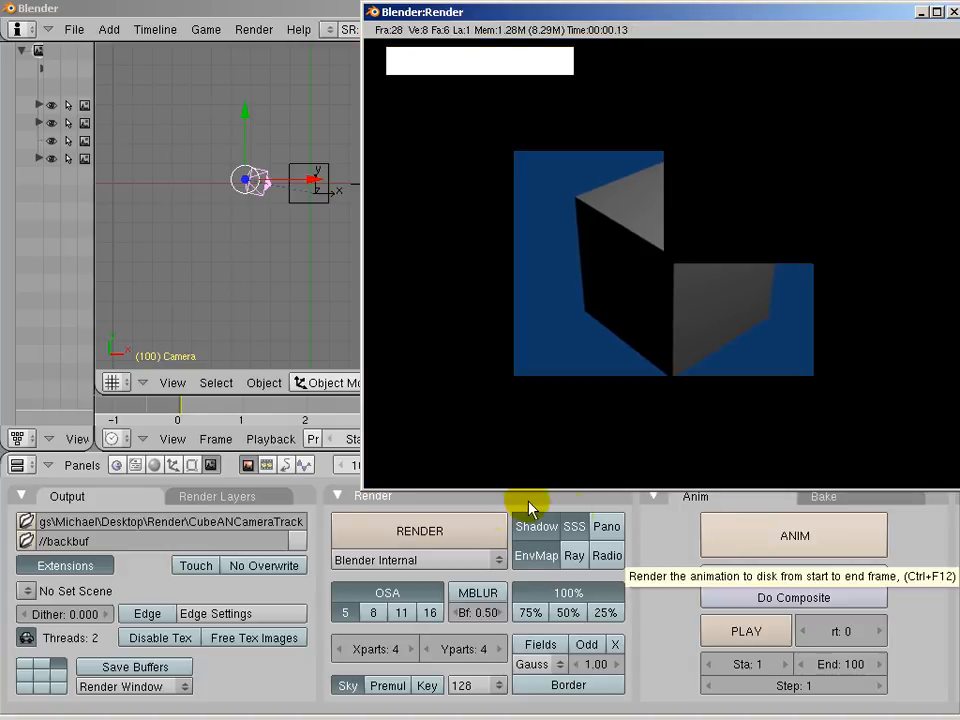
left_click(641, 537)
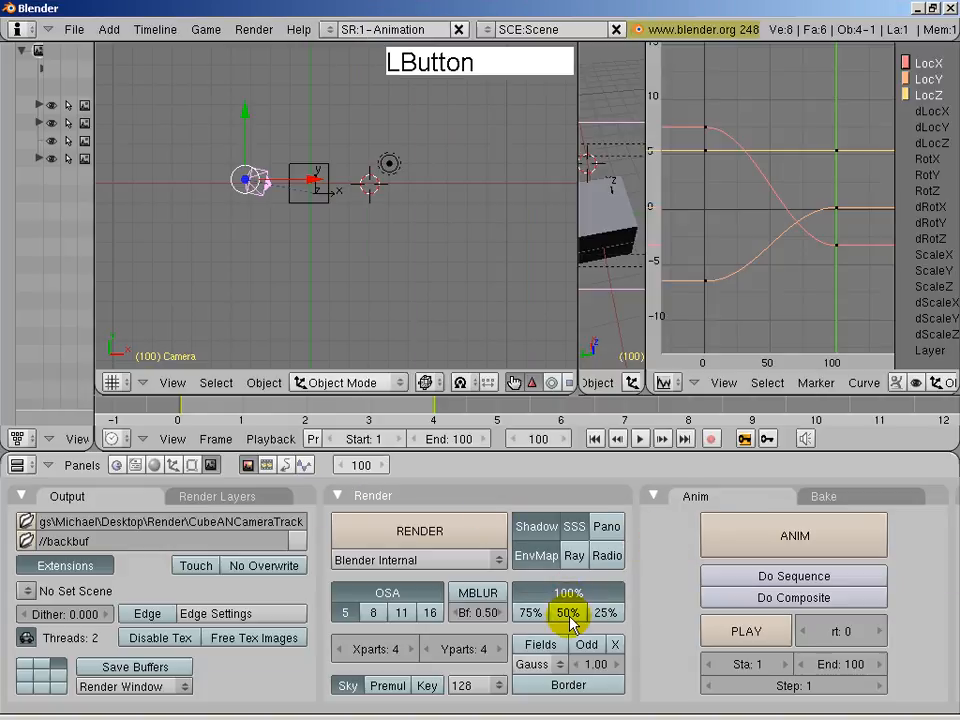
left_click(568, 613)
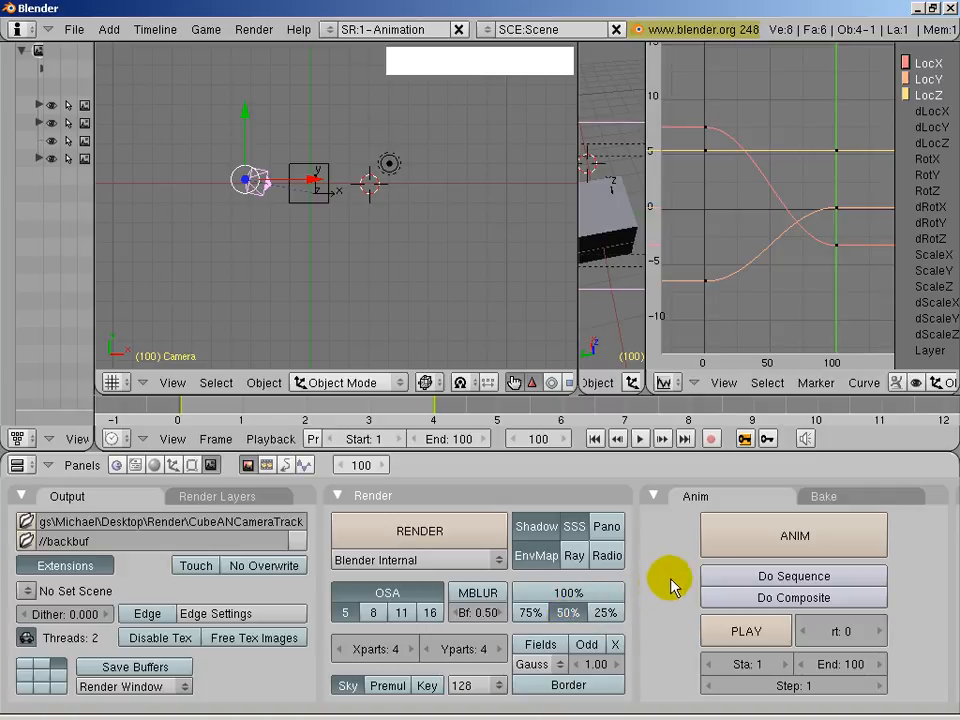
left_click(757, 545)
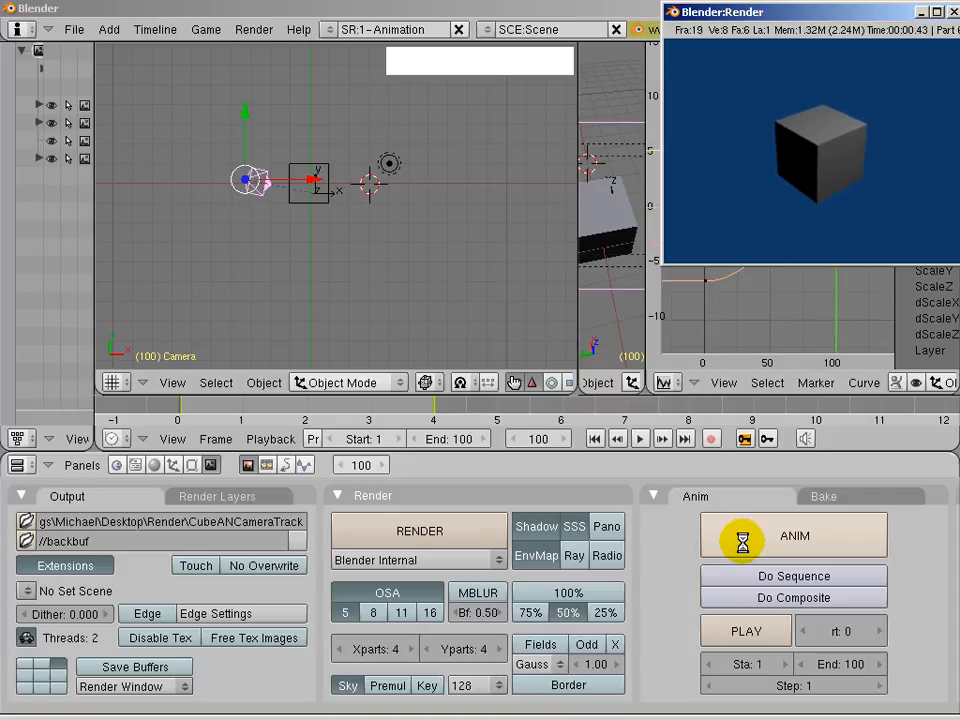
left_click(742, 541)
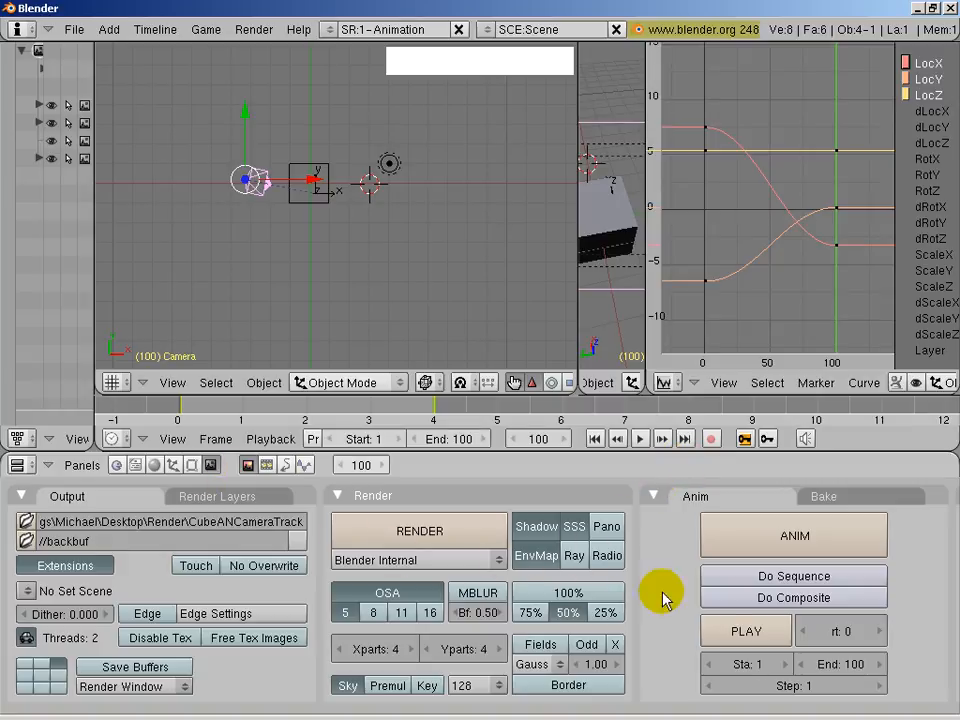
- Play back the rendered animation from the Anim settings and close the playback
middle_click_drag(744, 628, 455, 627)
left_click(455, 628)
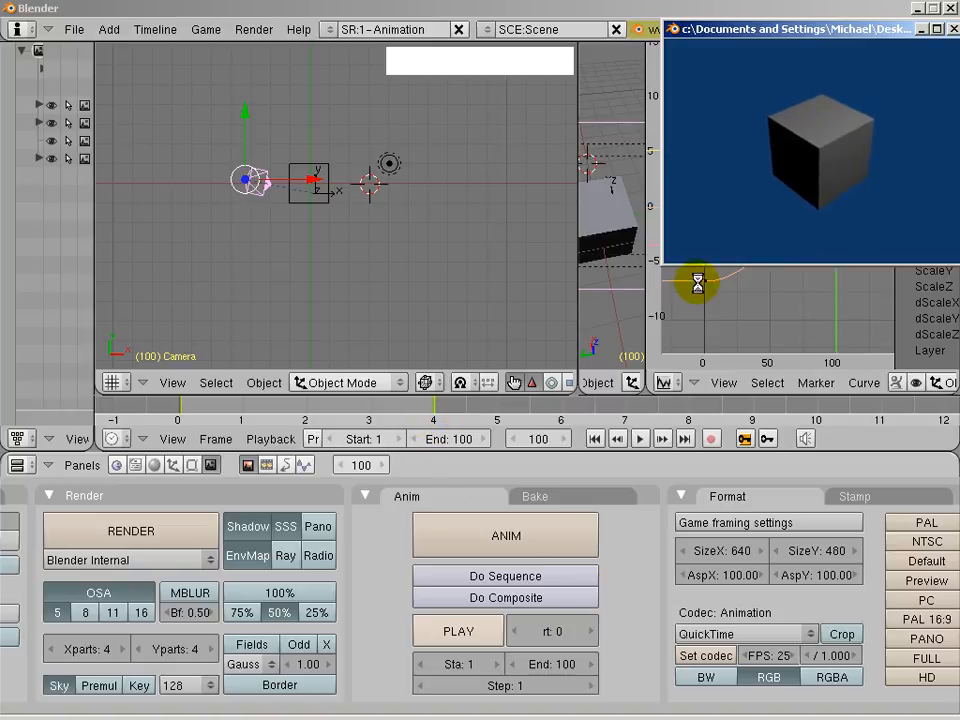
key("Escape")
- Widen the camera view and scrub through the timeline to examine how the camera tracks its target
left_click_drag(435, 407, 256, 407)
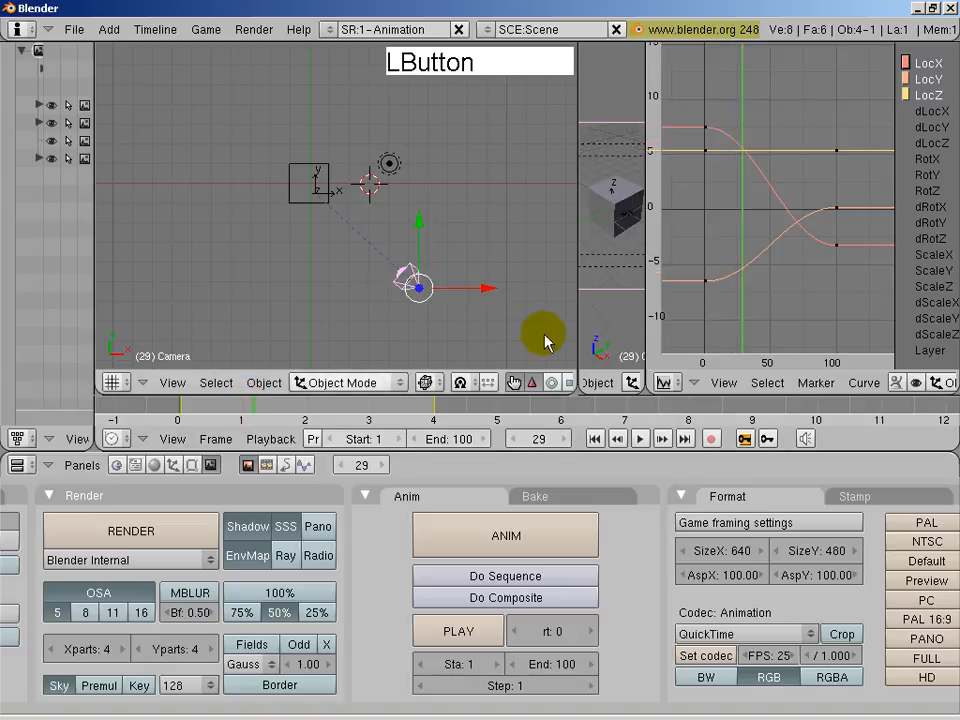
left_click_drag(577, 331, 346, 352)
left_click_drag(195, 418, 407, 410)
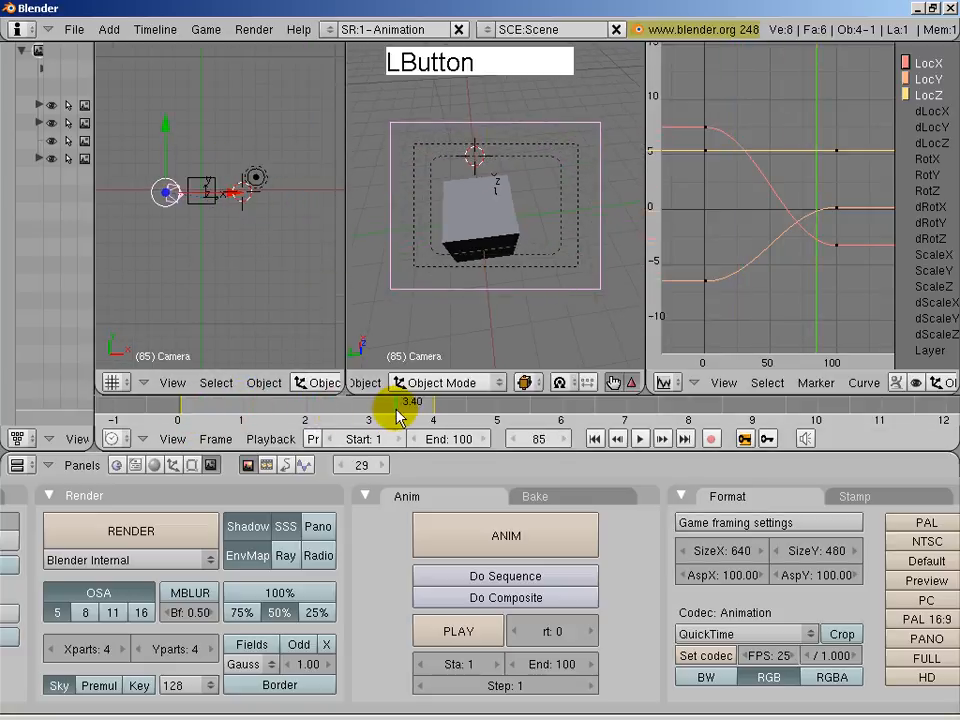
- Switch to the Render folder in Windows Explorer and play the CubeANCameraTrack movie in QuickTime Player
left_click(920, 9)
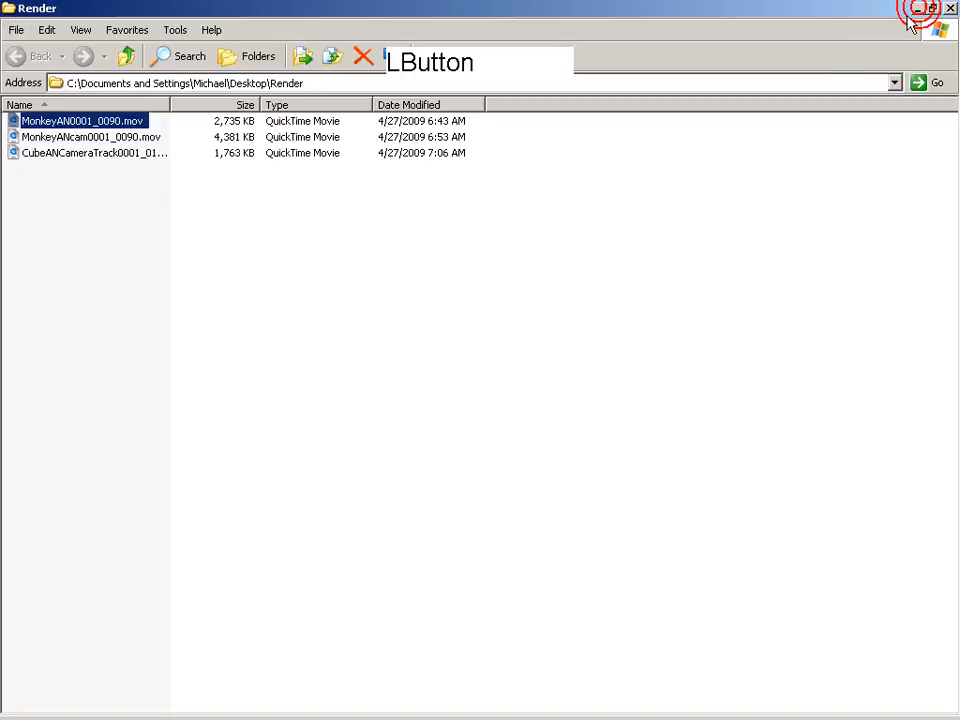
left_click(190, 235)
double_click(104, 155)
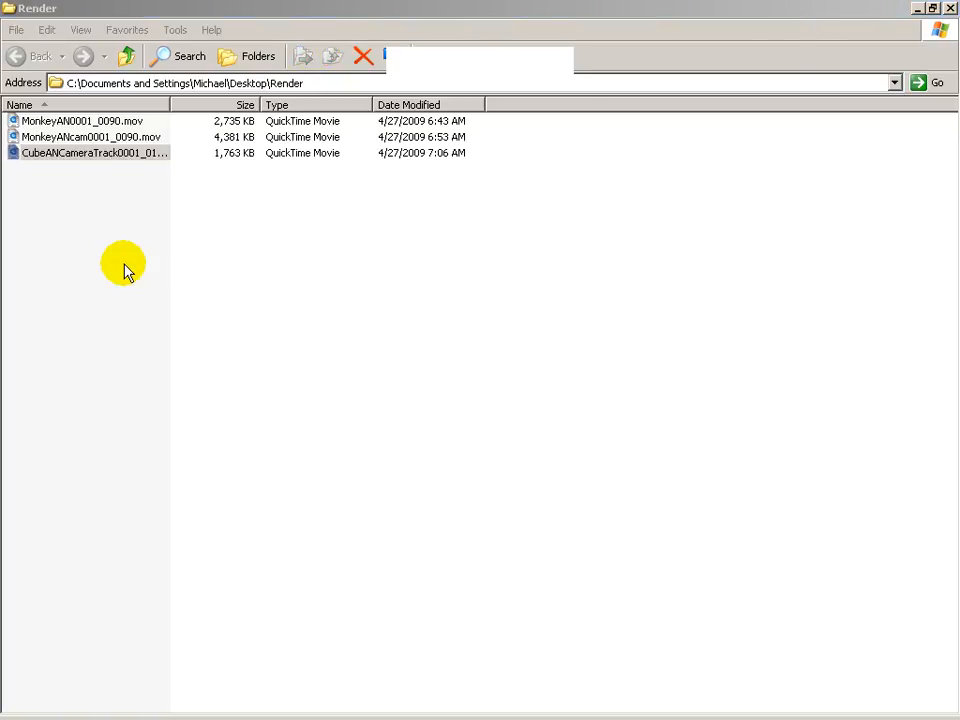
left_click(259, 407)
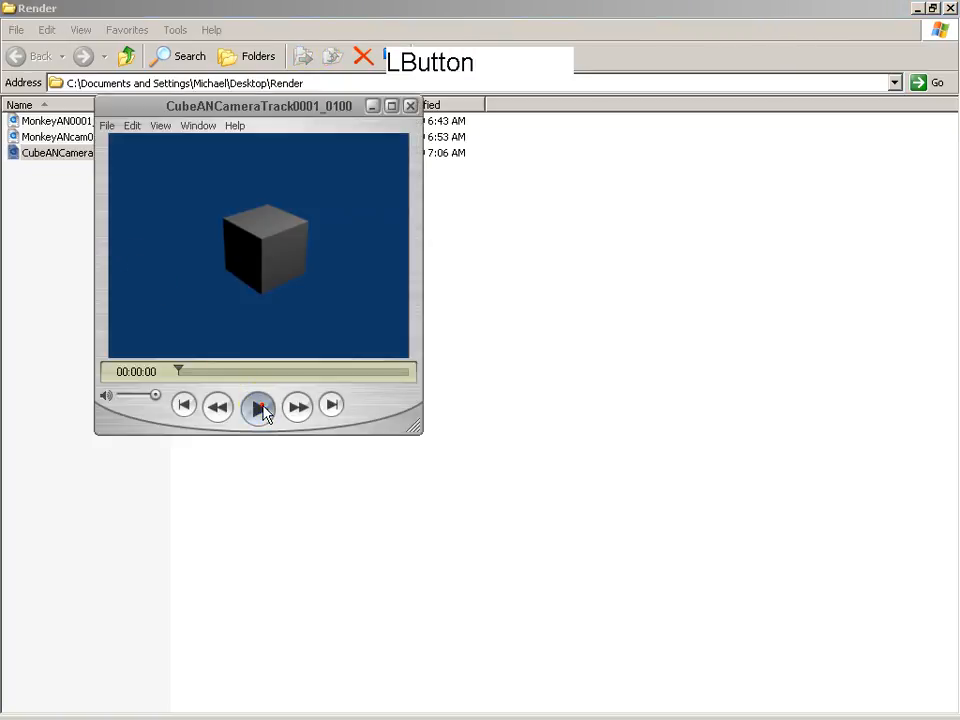